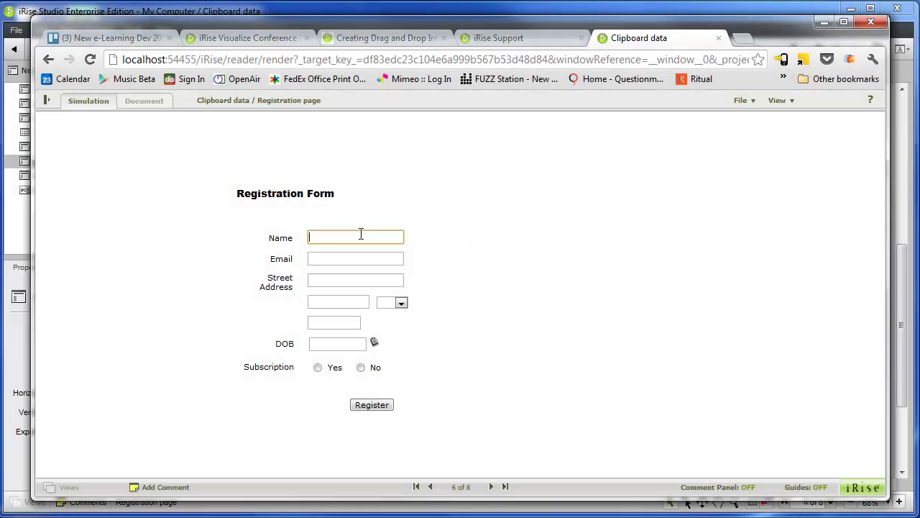
# Enter a test name and e-mail address in the simulated registration form and submit it
pyautogui.write('John Smith')
pyautogui.press('Tab')
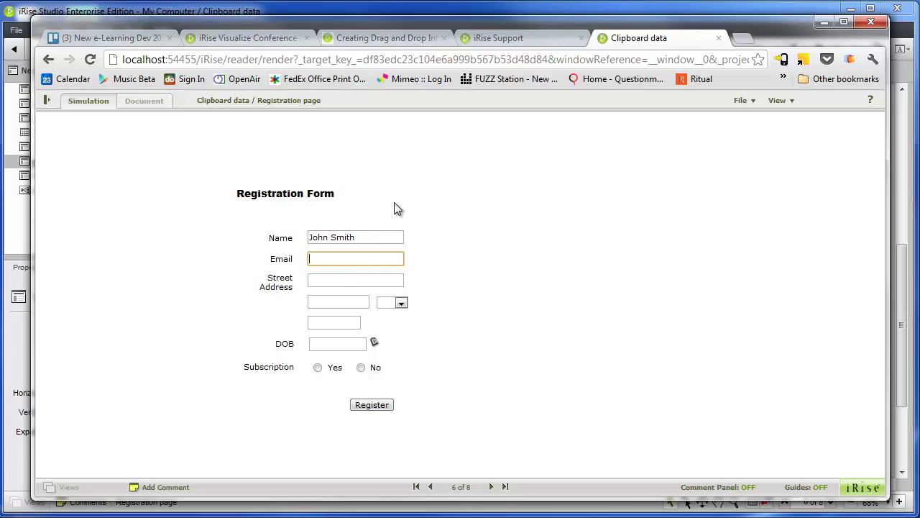
pyautogui.write('s')
pyautogui.press('BackSpace')
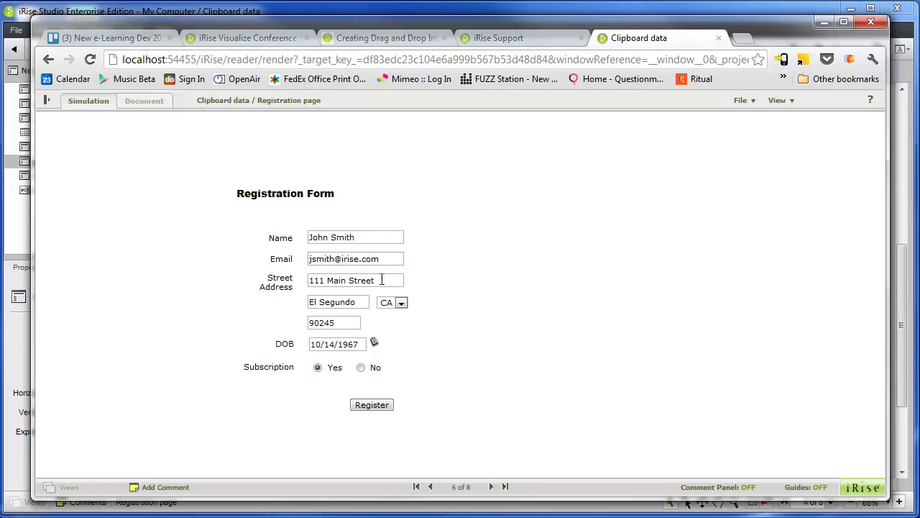
pyautogui.click(372, 405)
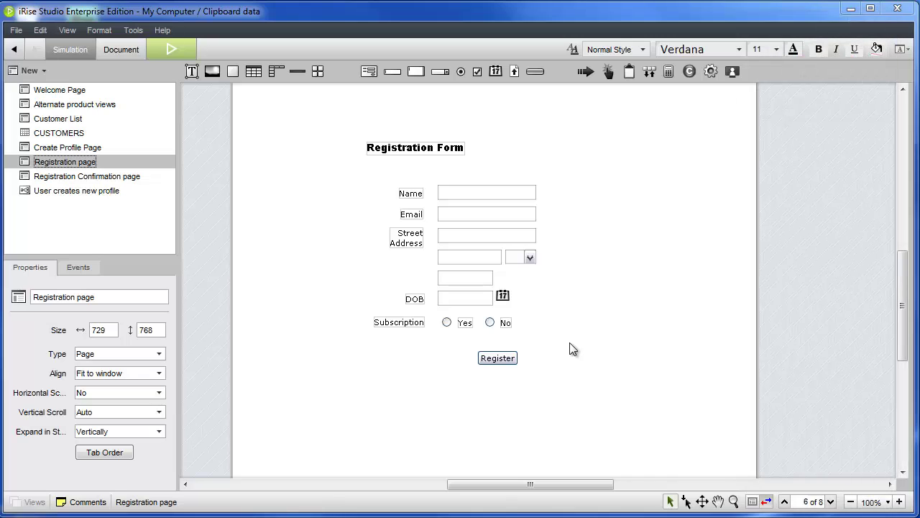
pyautogui.click(114, 177)
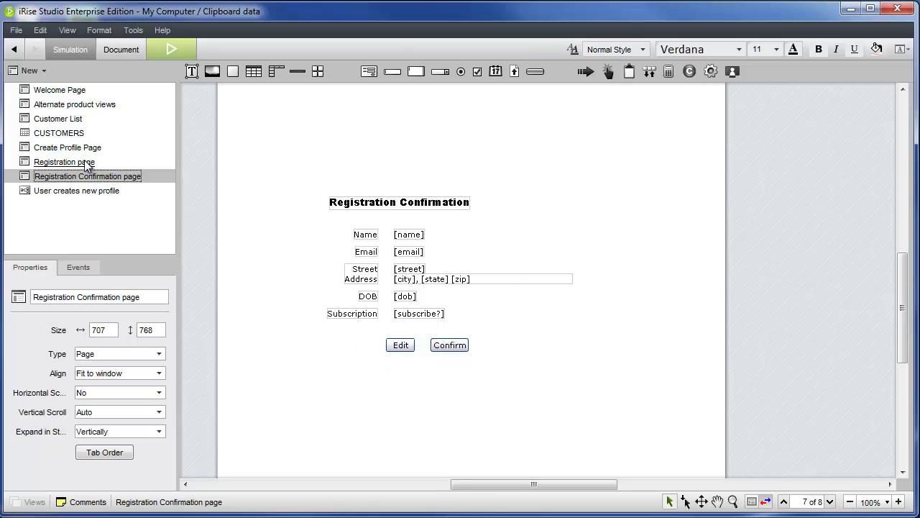
pyautogui.click(85, 163)
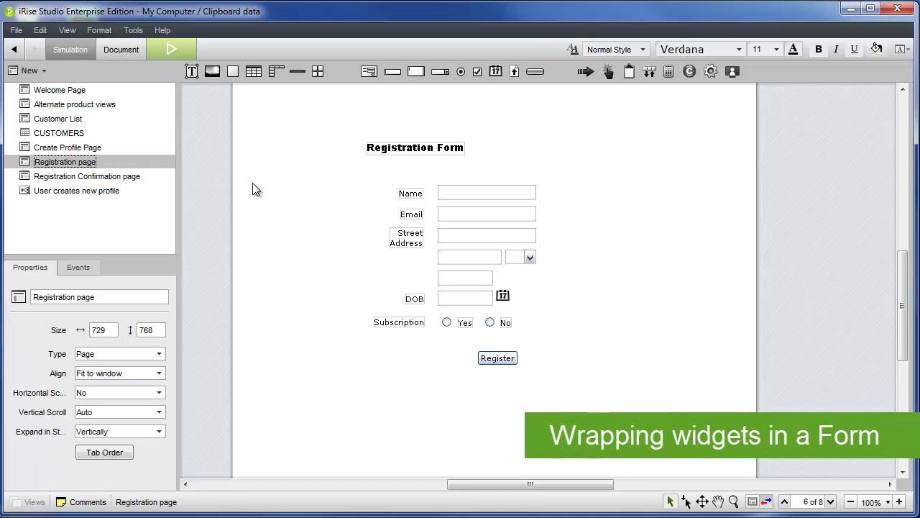
# Marquee-select all registration widgets, wrap them in a form named 'Registration Form', and set Vertical Scroll to No
pyautogui.moveTo(338, 166); pyautogui.dragTo(610, 409)
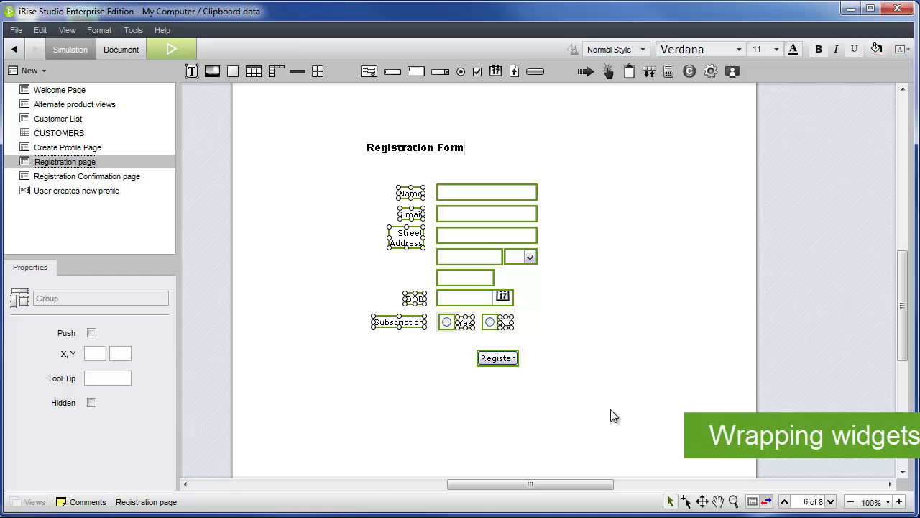
pyautogui.rightClick(498, 358)
pyautogui.moveTo(547, 396)
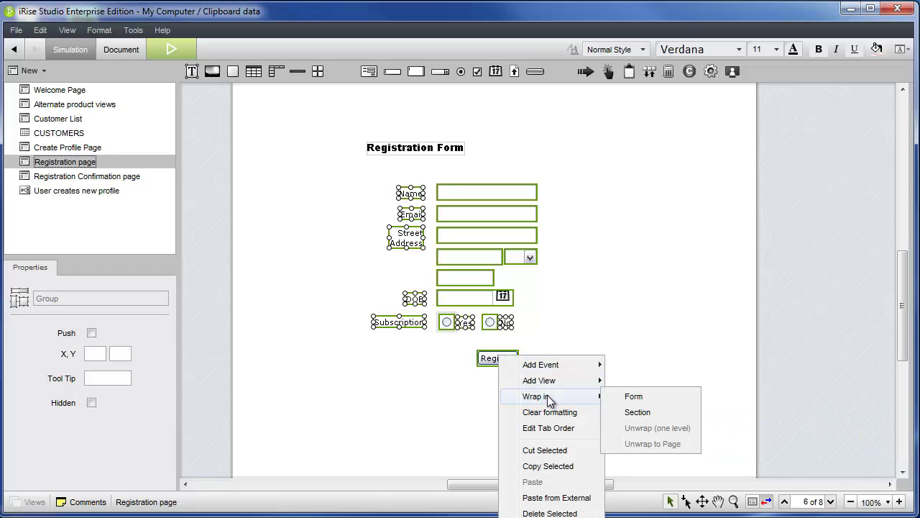
pyautogui.click(635, 397)
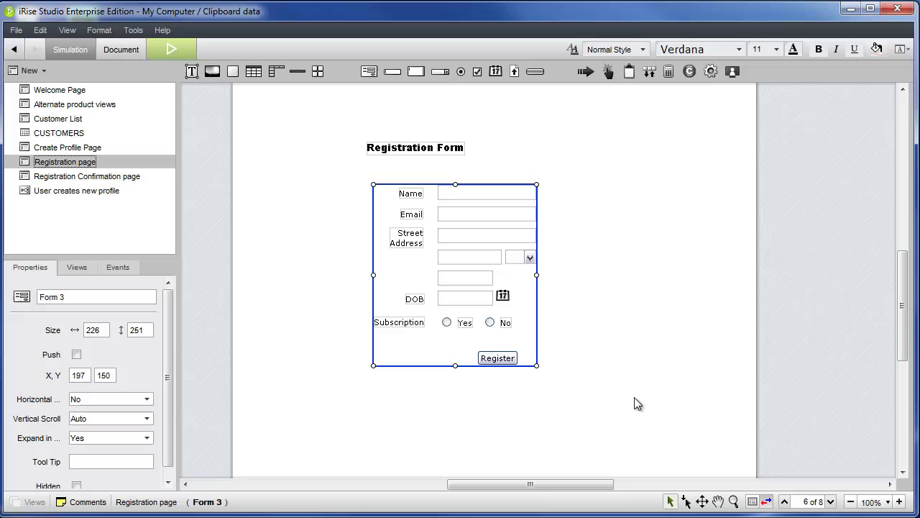
pyautogui.write('Registration Form')
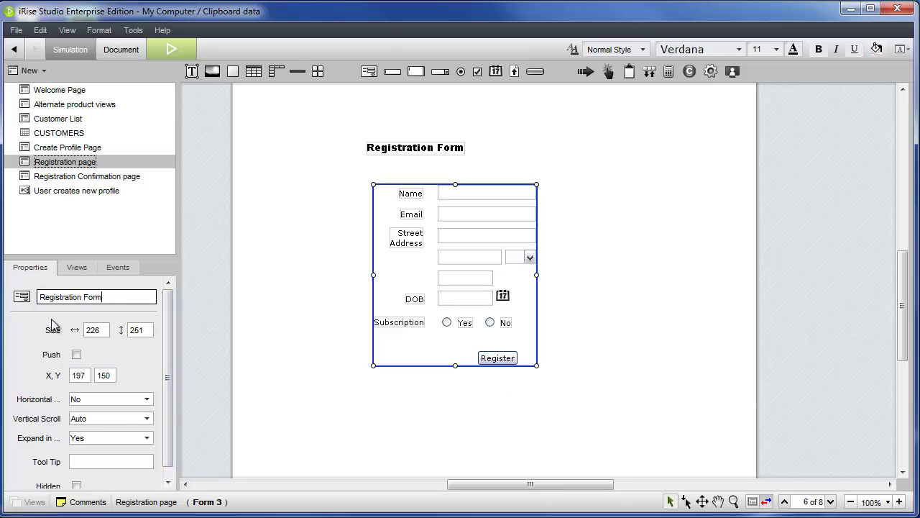
pyautogui.click(127, 419)
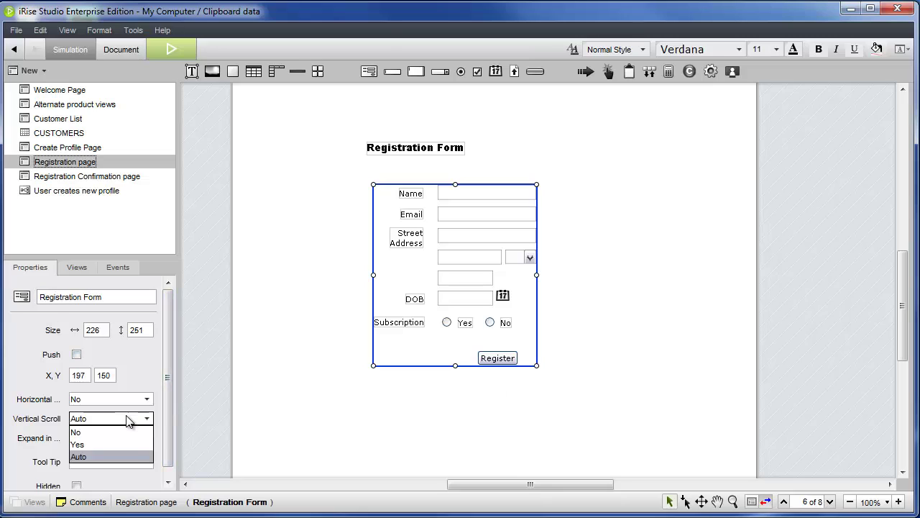
pyautogui.click(122, 432)
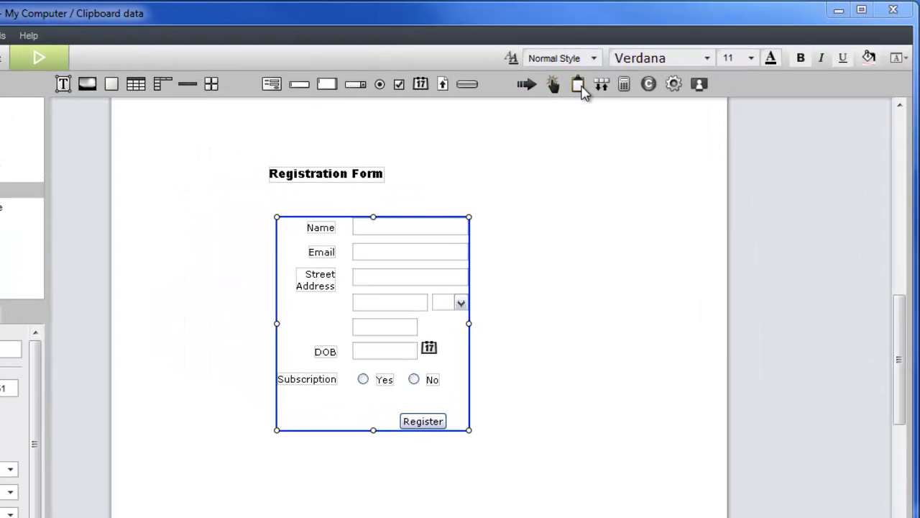
# Add a Clipboard beside the form, send the Name field's data to it as 'Name', then select the Yes radio button
pyautogui.moveTo(577, 84); pyautogui.dragTo(776, 251)
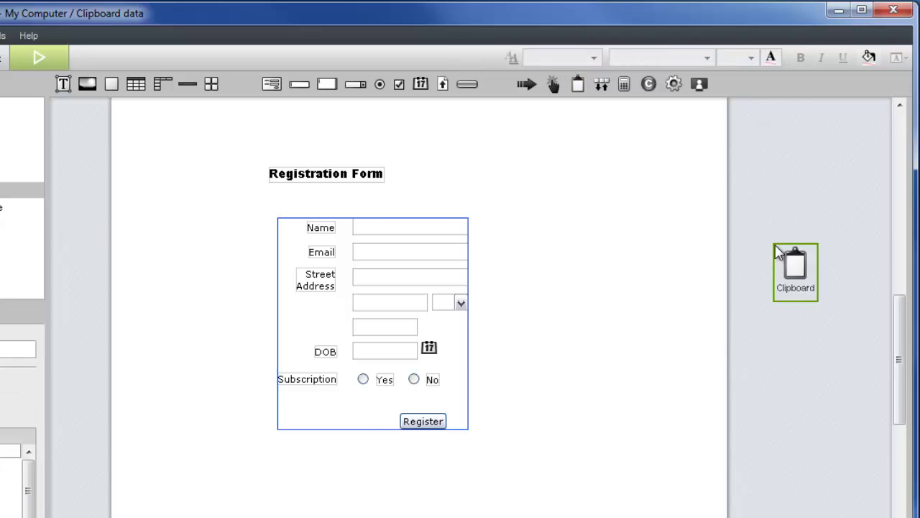
pyautogui.click(426, 226)
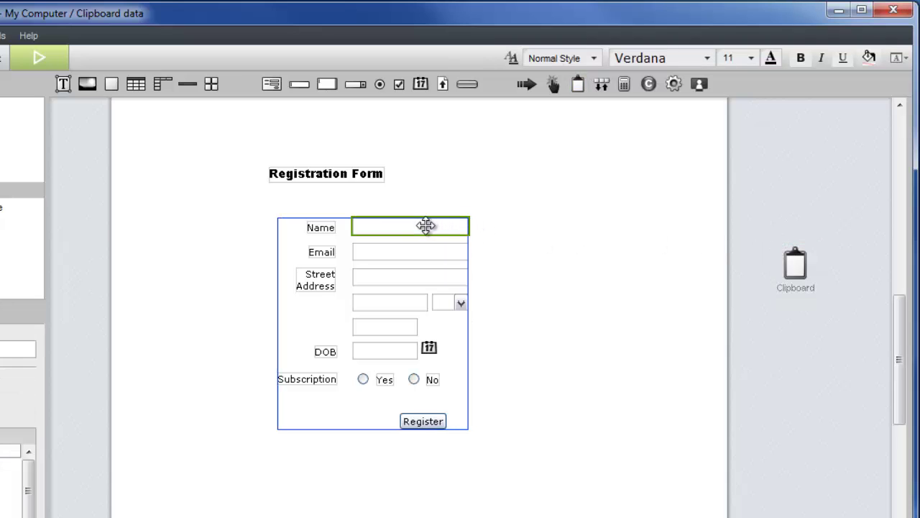
pyautogui.moveTo(427, 226); pyautogui.dragTo(788, 279)
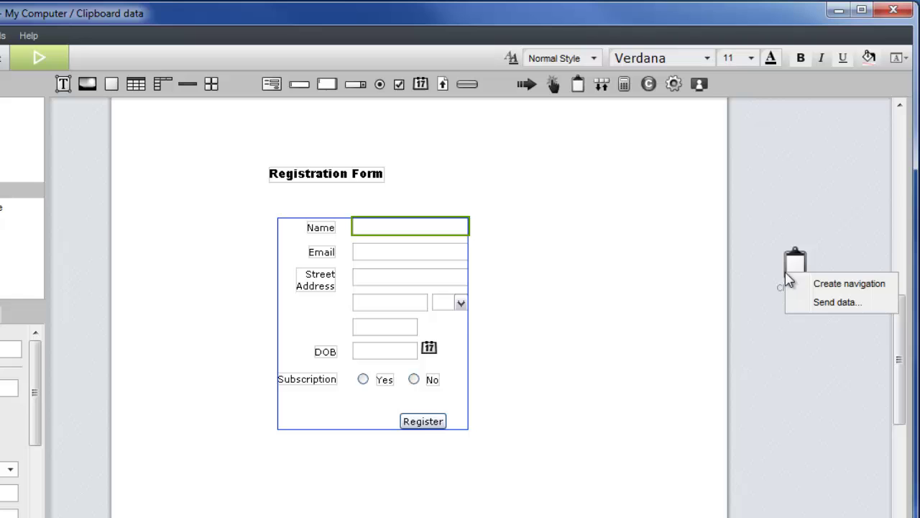
pyautogui.click(802, 311)
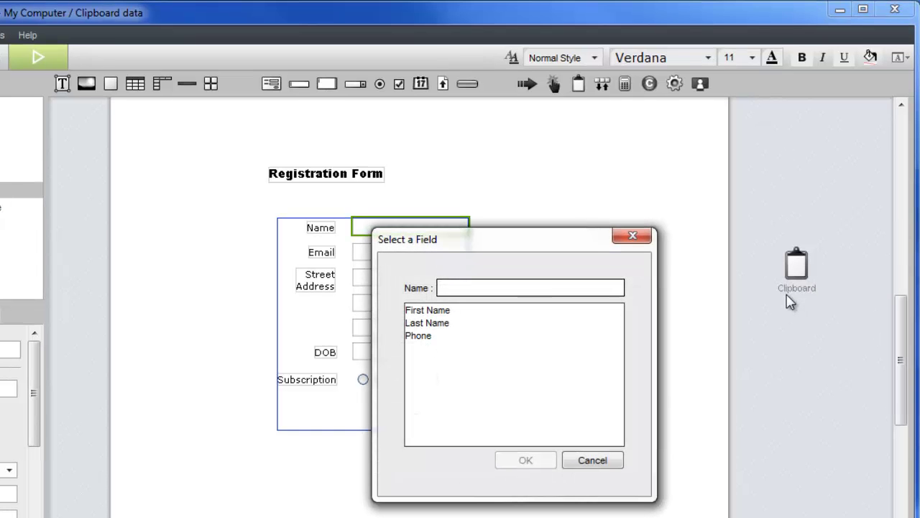
pyautogui.write('Name')
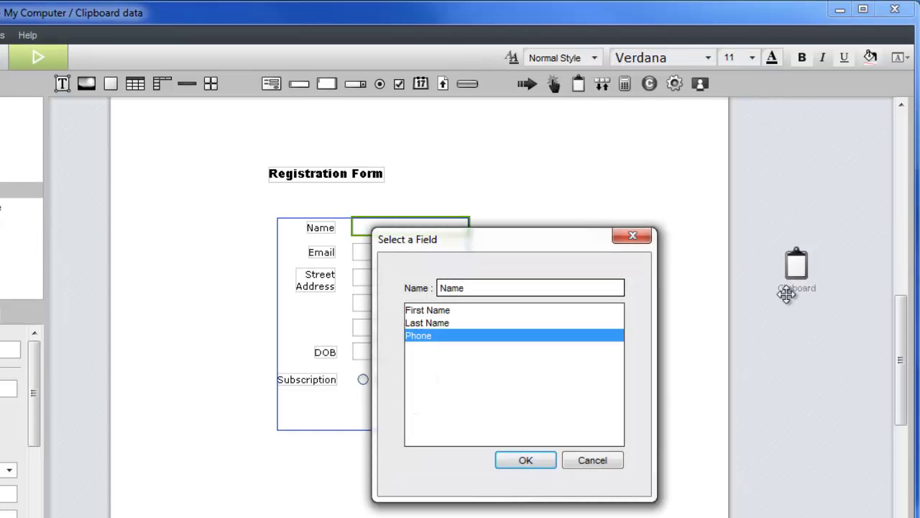
pyautogui.press('Return')
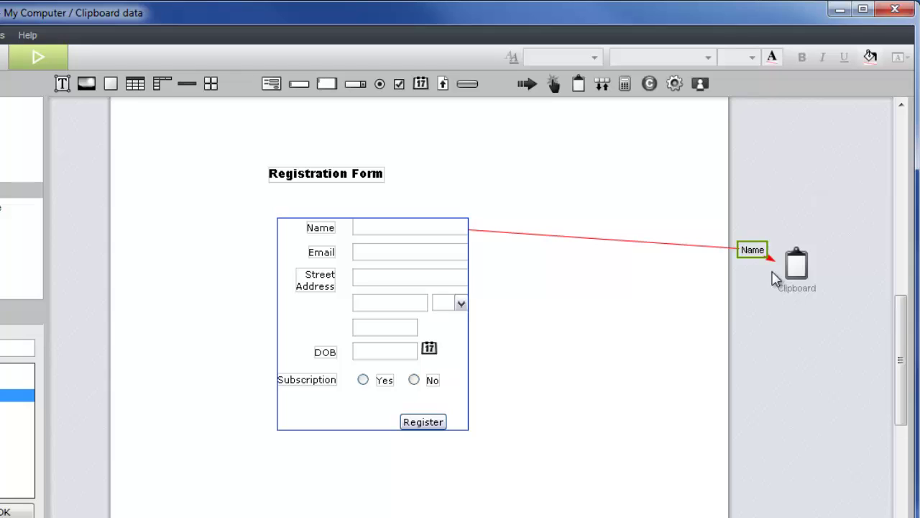
pyautogui.moveTo(758, 247); pyautogui.dragTo(708, 233)
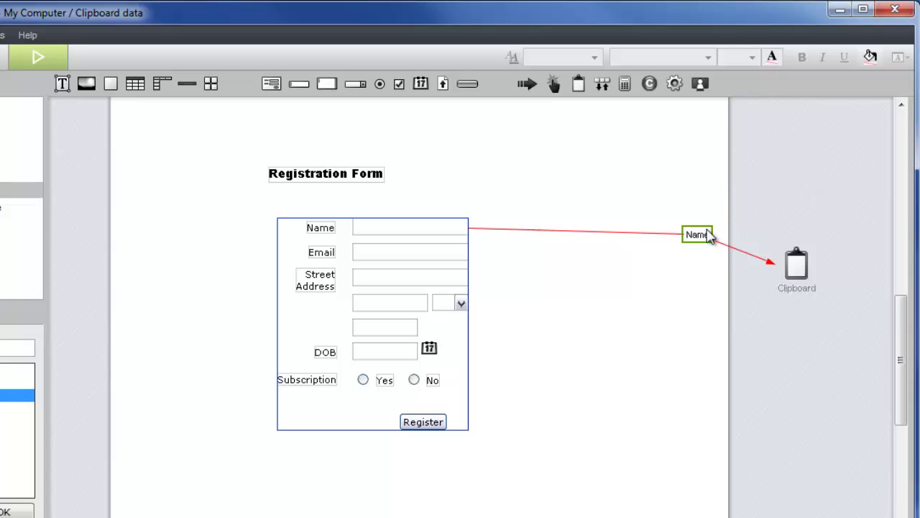
pyautogui.click(794, 261)
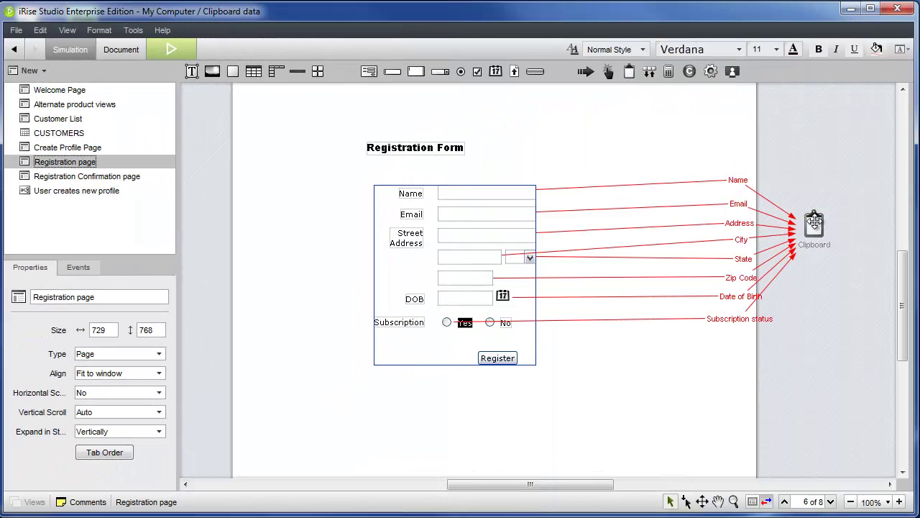
pyautogui.click(447, 322)
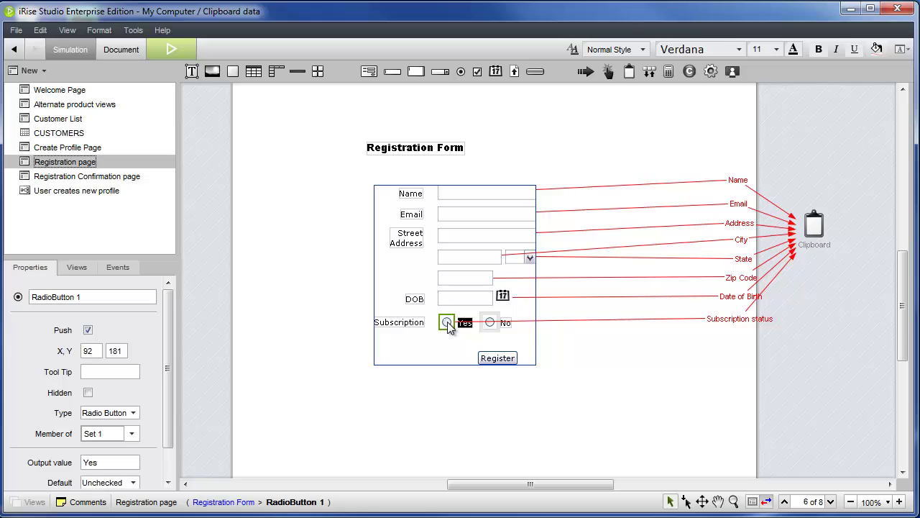
# Add a Submit Form page action to the Registration page
pyautogui.click(609, 72)
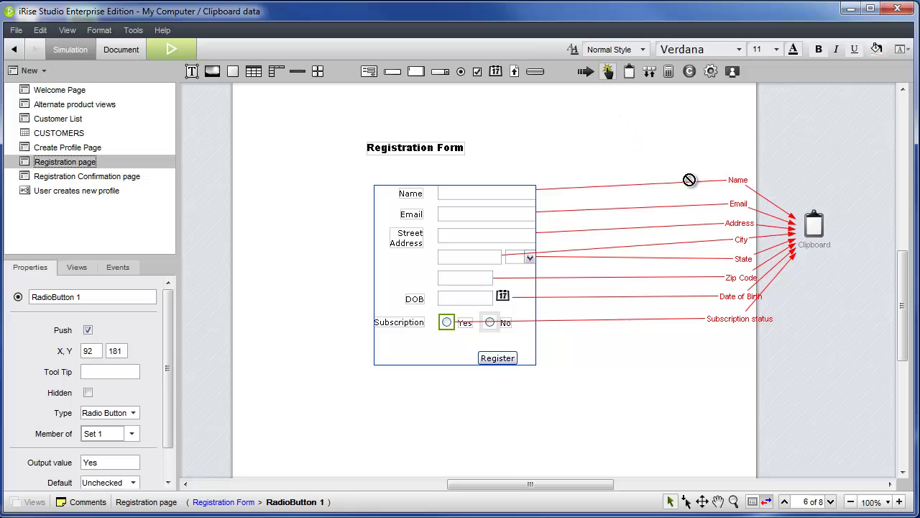
pyautogui.click(783, 366)
pyautogui.click(338, 208)
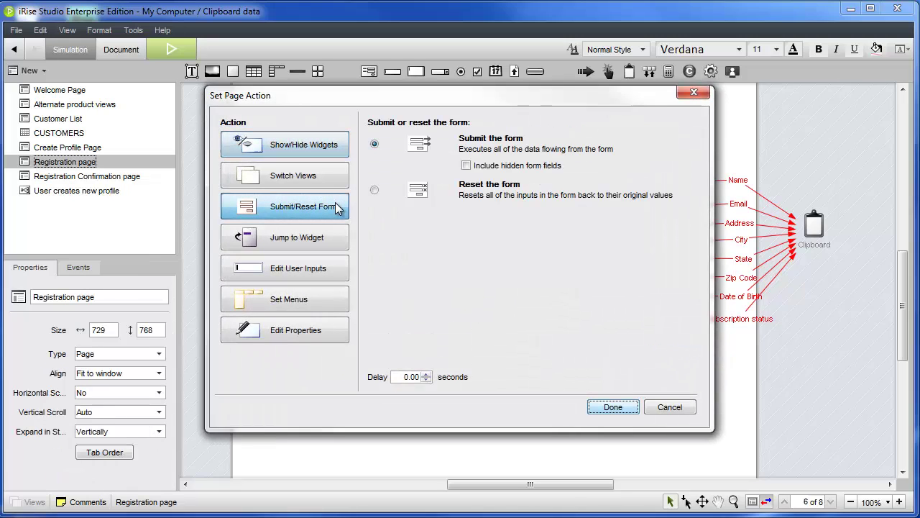
pyautogui.click(611, 407)
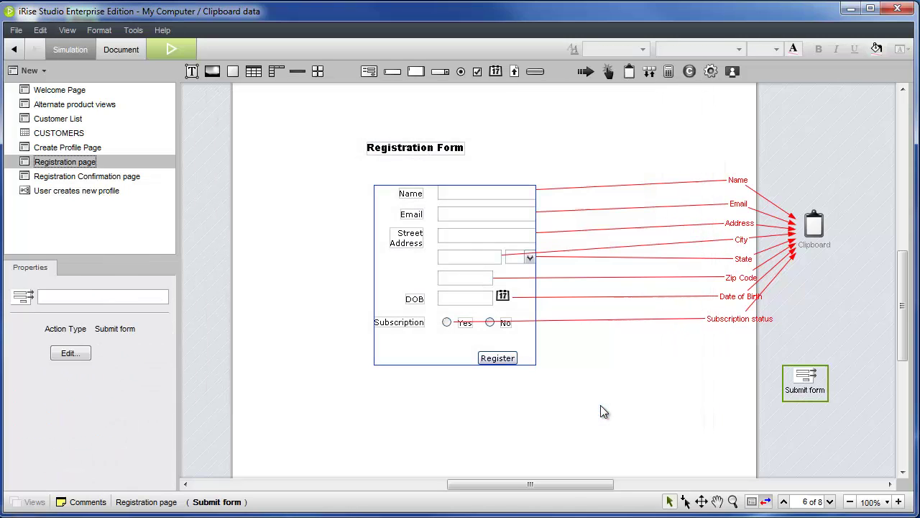
# Make clicking Register submit the form, and add a link to the Registration Confirmation page
pyautogui.click(499, 357)
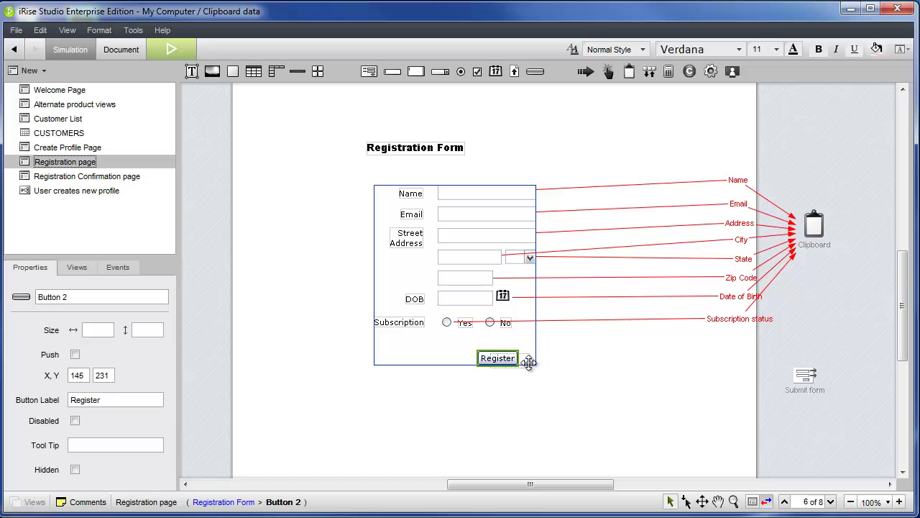
pyautogui.moveTo(791, 374); pyautogui.dragTo(804, 381)
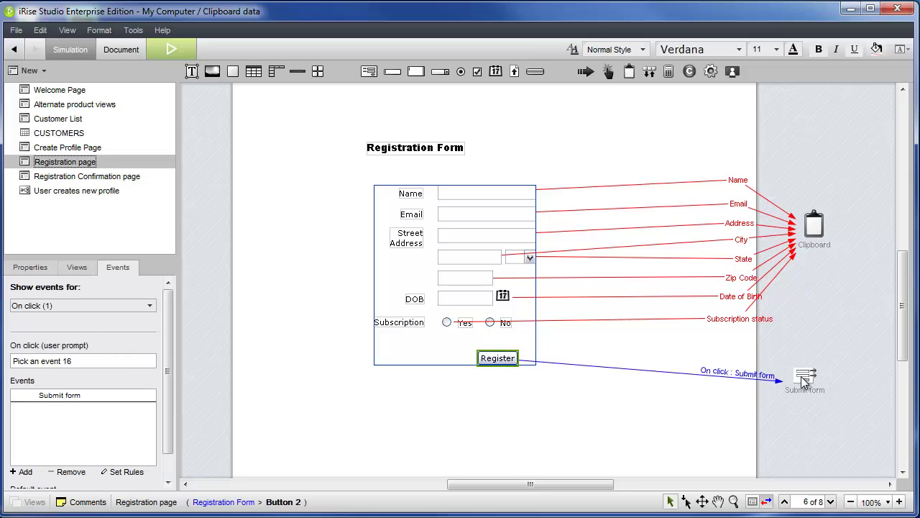
pyautogui.moveTo(121, 176); pyautogui.dragTo(805, 437)
# Route the submitted form to Registration Confirmation, open that page, and add a clipboard data source
pyautogui.click(805, 377)
pyautogui.moveTo(806, 384); pyautogui.dragTo(839, 444)
pyautogui.doubleClick(838, 444)
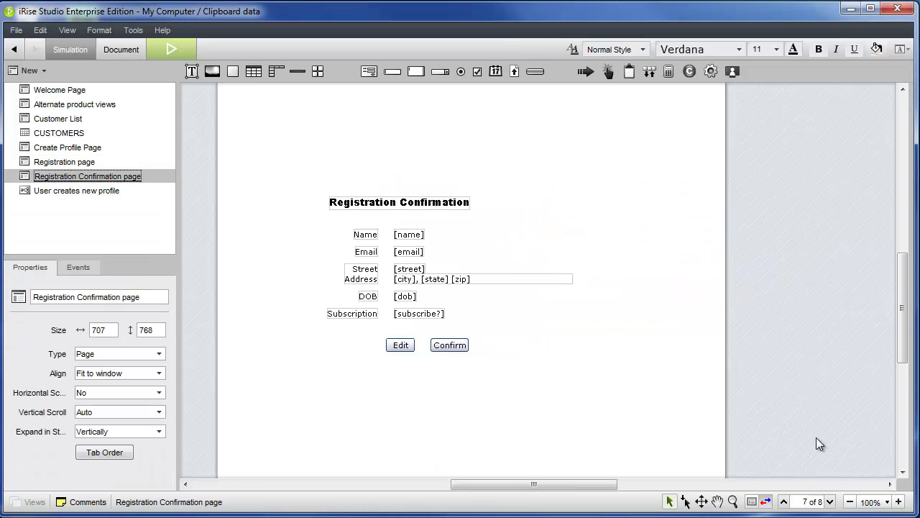
pyautogui.moveTo(588, 489); pyautogui.dragTo(543, 489)
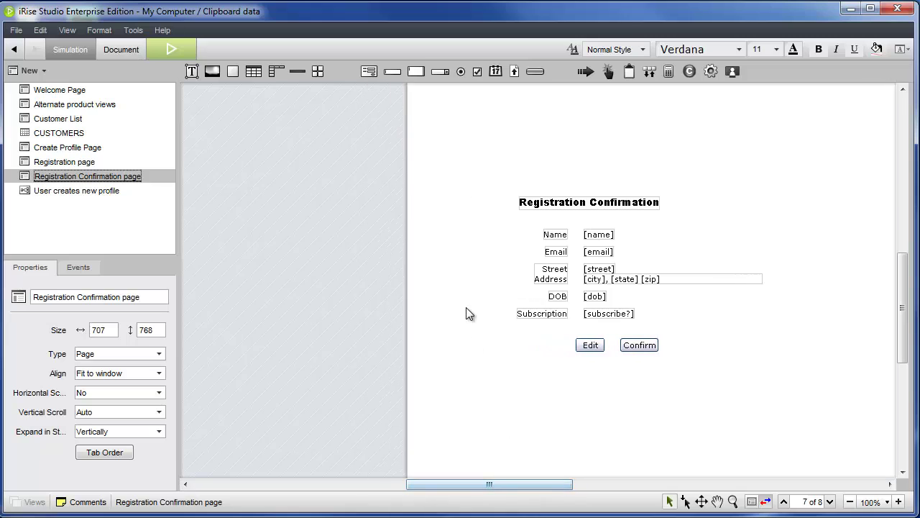
pyautogui.moveTo(628, 71); pyautogui.dragTo(333, 236)
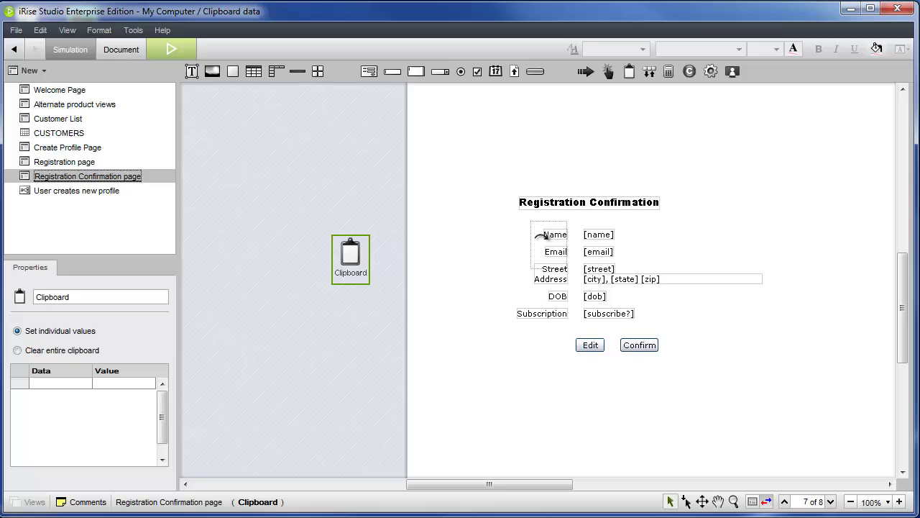
# Map the clipboard's Name field to [name] and City to [city]
pyautogui.click(595, 235)
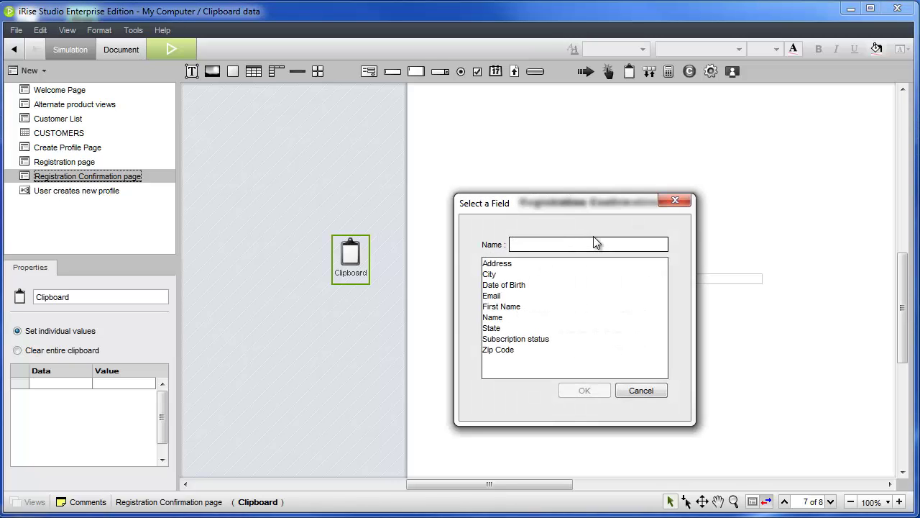
pyautogui.click(498, 320)
pyautogui.click(584, 390)
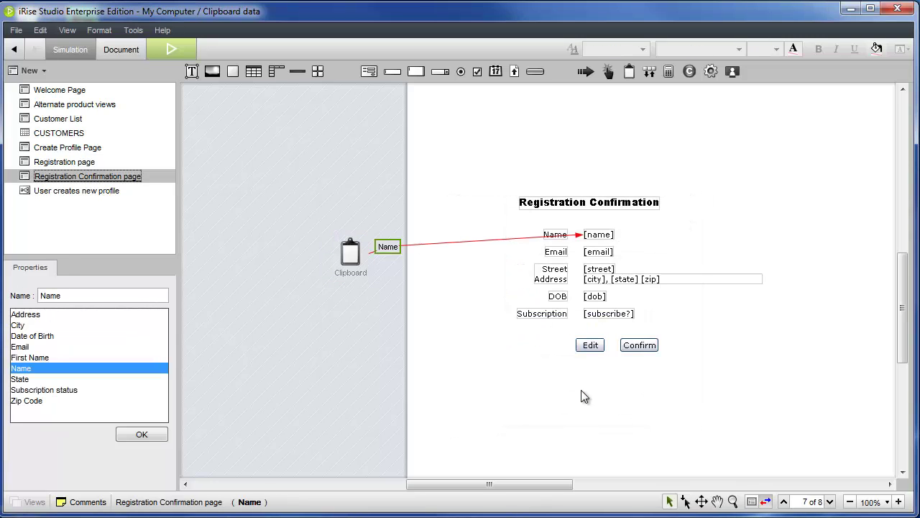
pyautogui.click(350, 255)
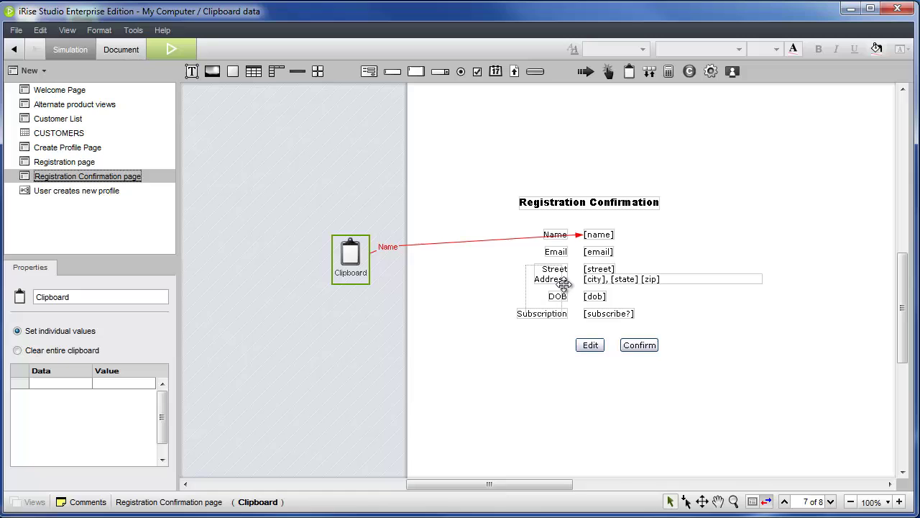
pyautogui.click(595, 280)
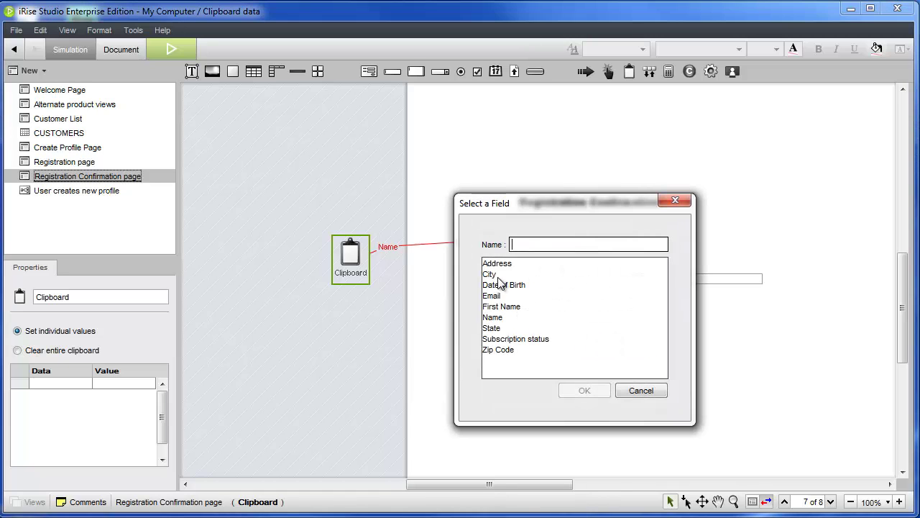
pyautogui.click(500, 276)
pyautogui.click(585, 391)
# Map the clipboard's State field to [state] and Zip Code to [zip]
pyautogui.click(352, 258)
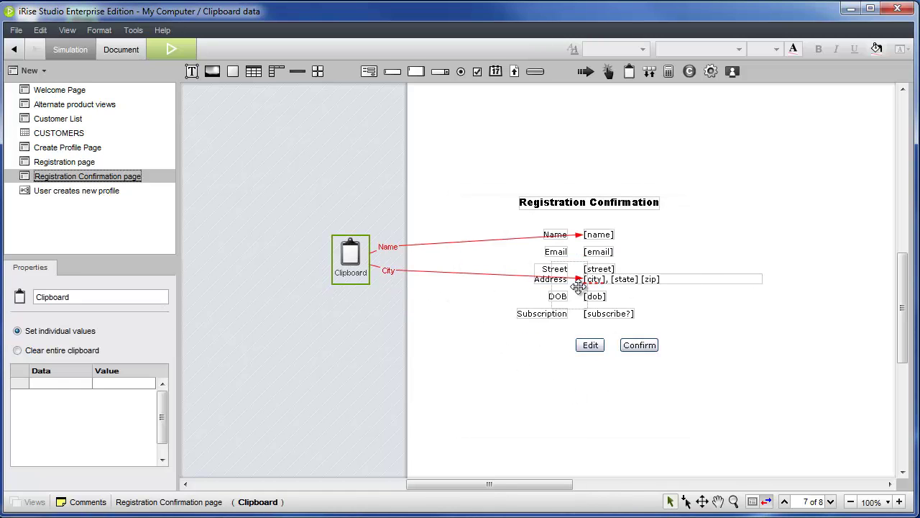
pyautogui.click(625, 280)
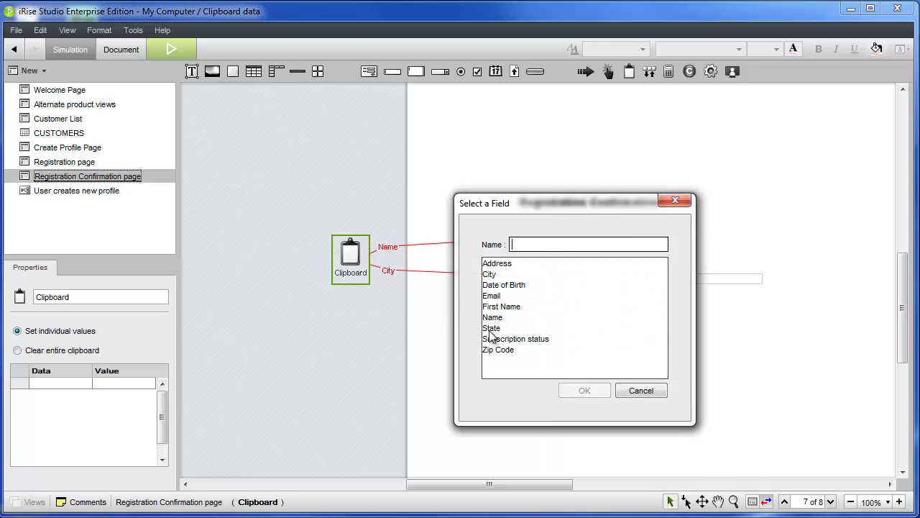
pyautogui.click(493, 328)
pyautogui.click(582, 392)
pyautogui.click(352, 259)
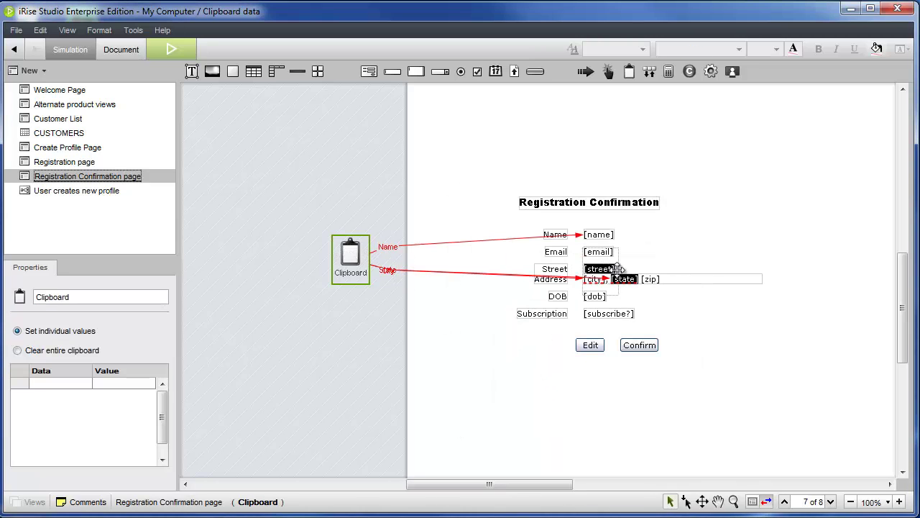
pyautogui.click(647, 279)
pyautogui.click(512, 350)
pyautogui.click(584, 391)
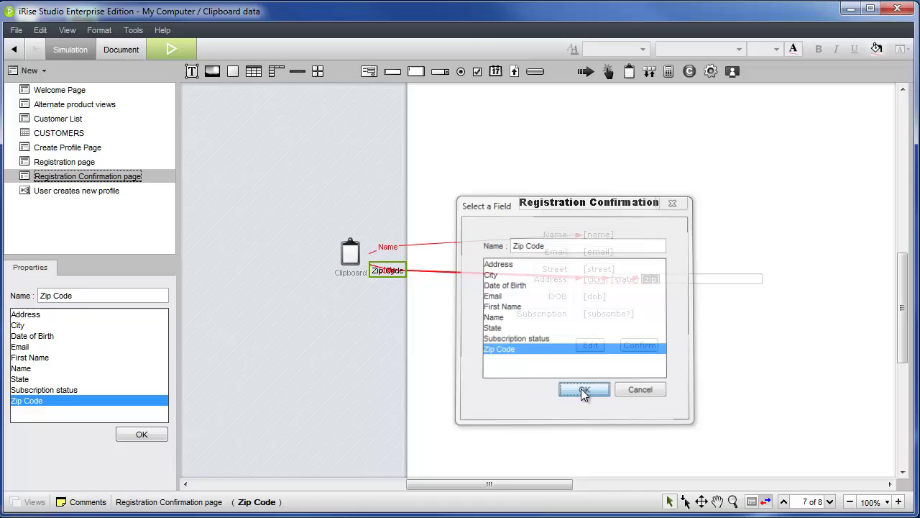
# Return to the Registration page and launch the prototype as a browser simulation
pyautogui.click(581, 389)
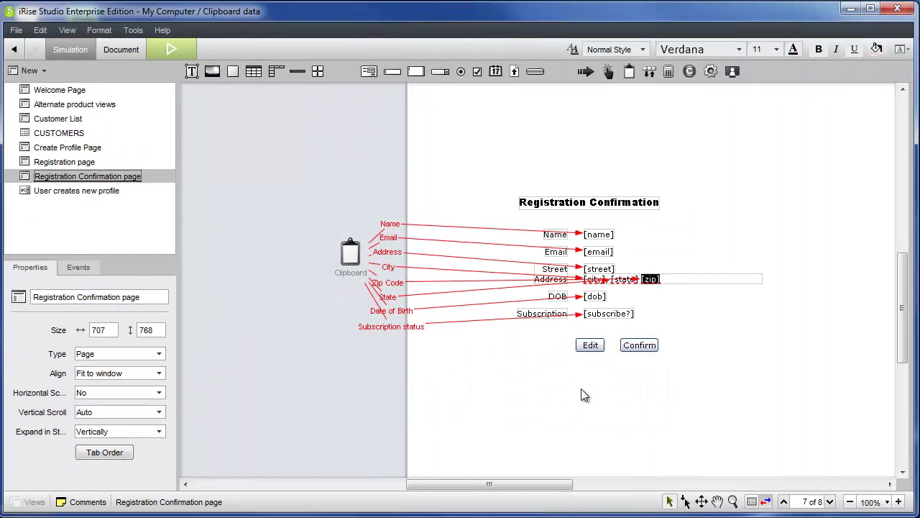
pyautogui.click(64, 162)
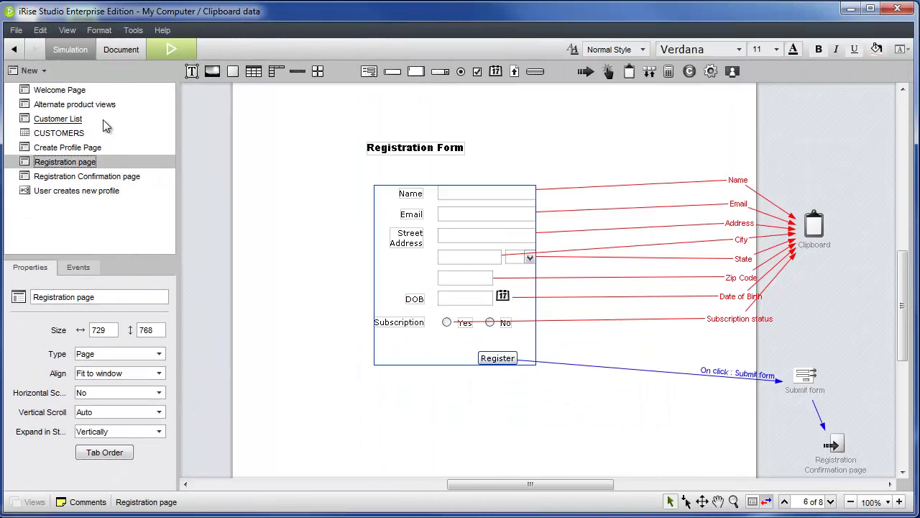
pyautogui.click(168, 44)
# Submit a test registration with a name, e-mail and Subscription Yes, review the confirmation, and close the browser
pyautogui.click(276, 226)
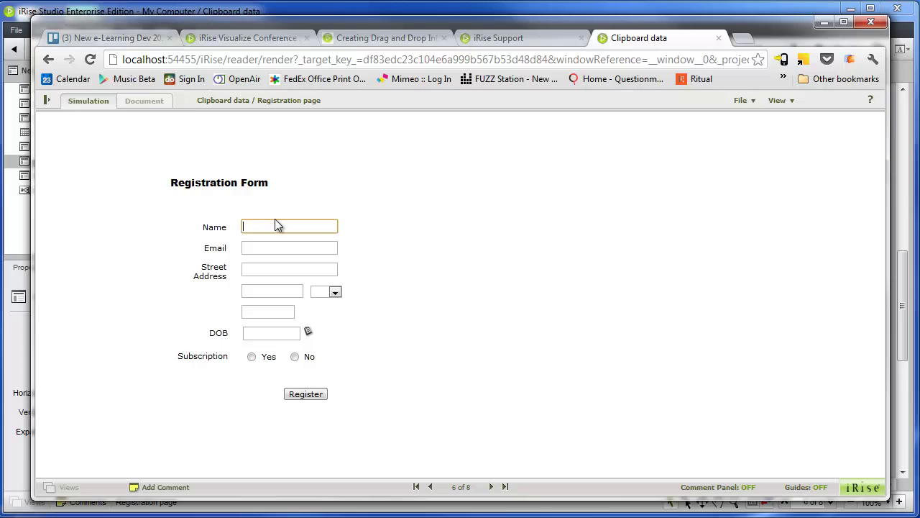
pyautogui.write('John Smith')
pyautogui.press('Tab')
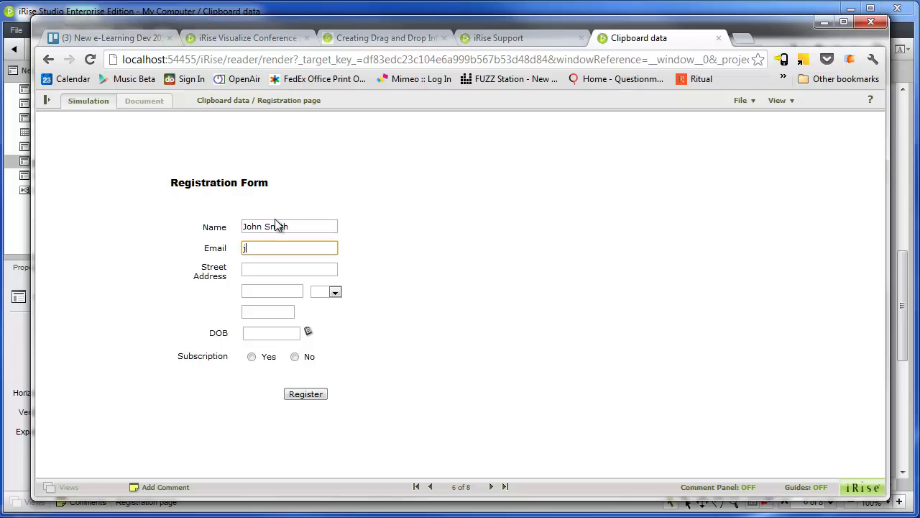
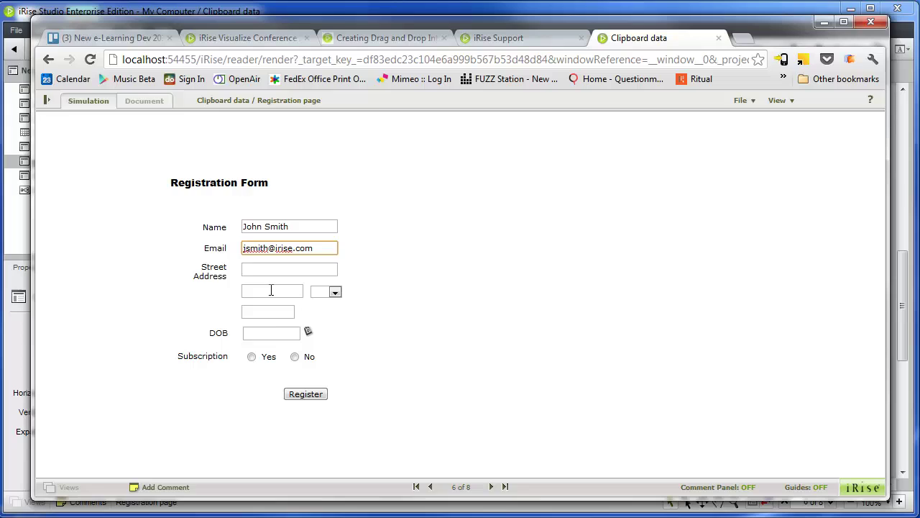
pyautogui.click(251, 357)
pyautogui.click(302, 393)
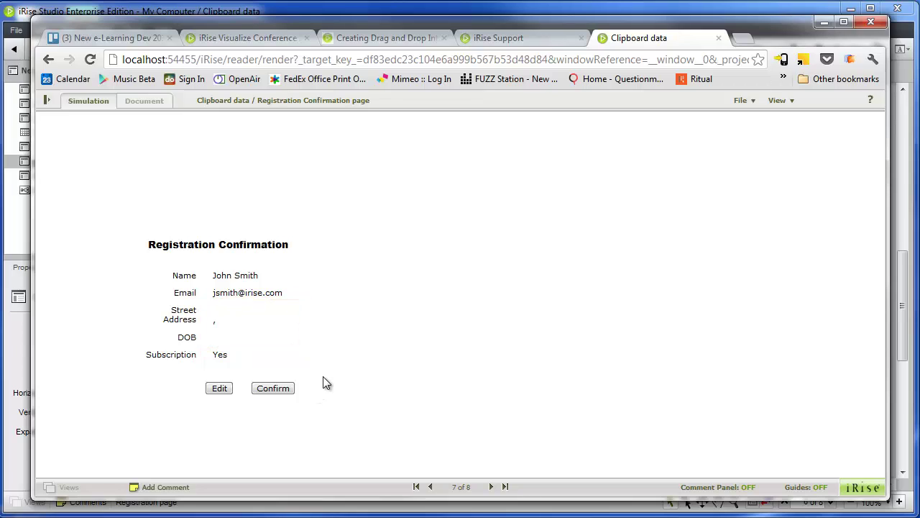
pyautogui.click(16, 460)
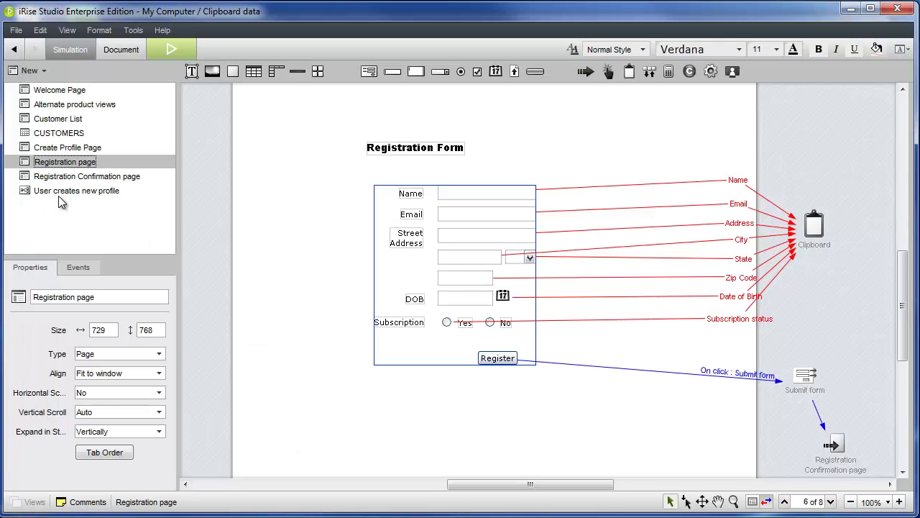
# On the Registration Confirmation page, wrap all labels, fields and buttons in a section
pyautogui.click(74, 178)
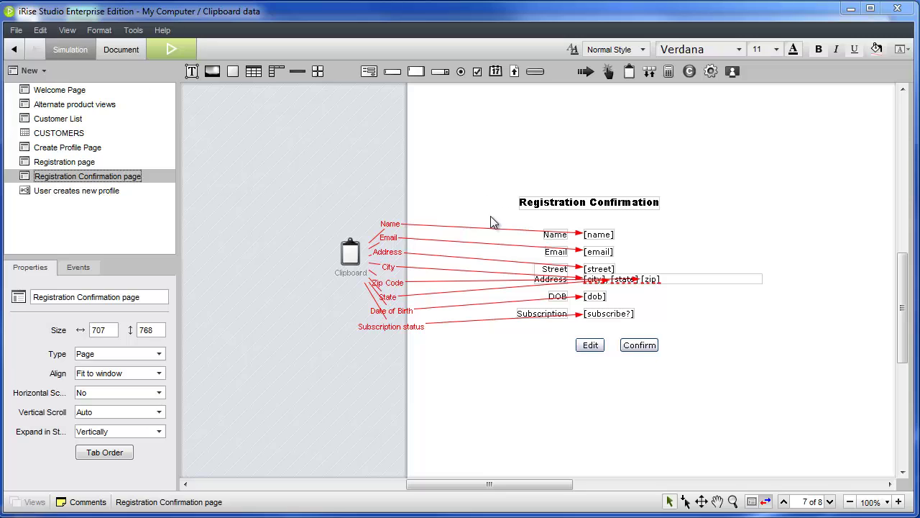
pyautogui.moveTo(491, 222); pyautogui.dragTo(780, 392)
pyautogui.rightClick(640, 346)
pyautogui.moveTo(686, 390)
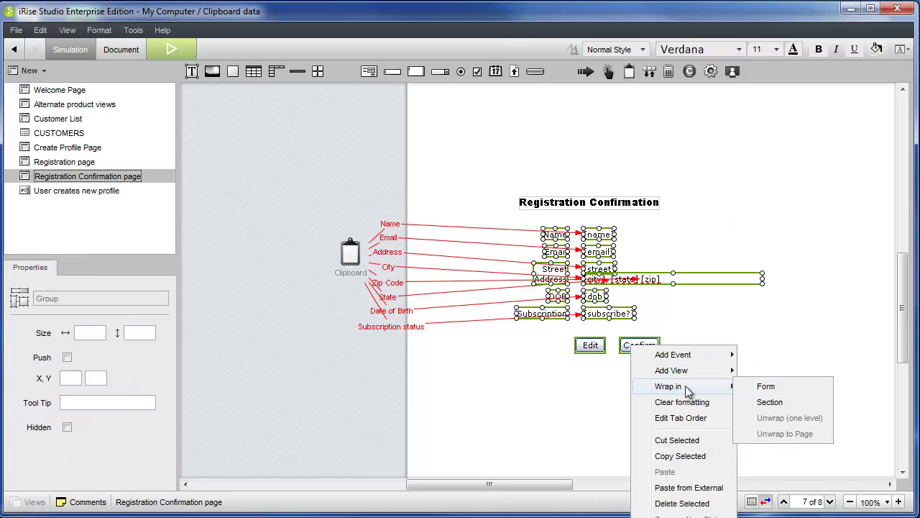
pyautogui.click(769, 401)
# Add a duplicate view of the section and convert the duplicate into a form
pyautogui.click(717, 242)
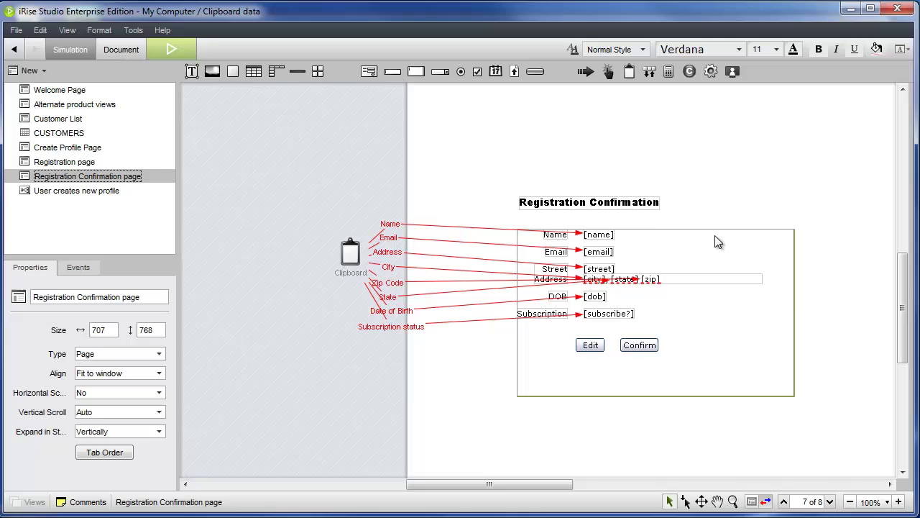
pyautogui.rightClick(717, 227)
pyautogui.moveTo(748, 268)
pyautogui.click(859, 288)
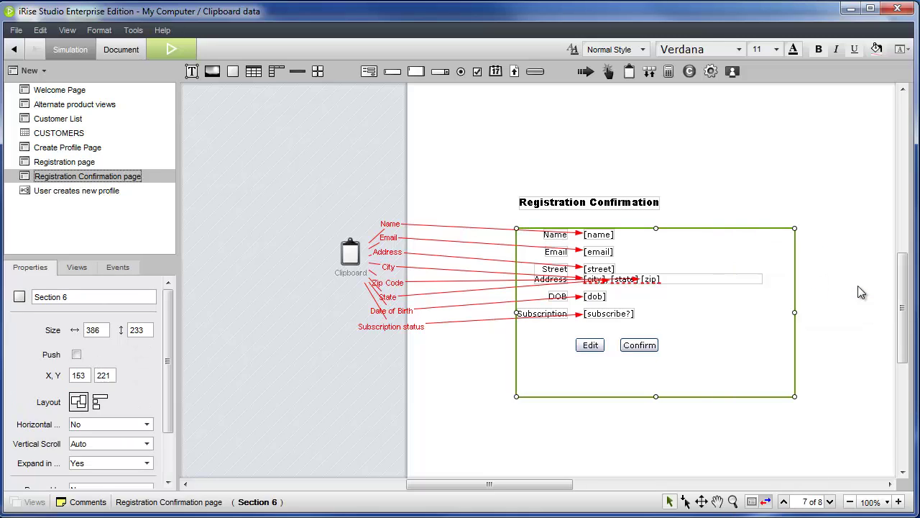
pyautogui.rightClick(752, 231)
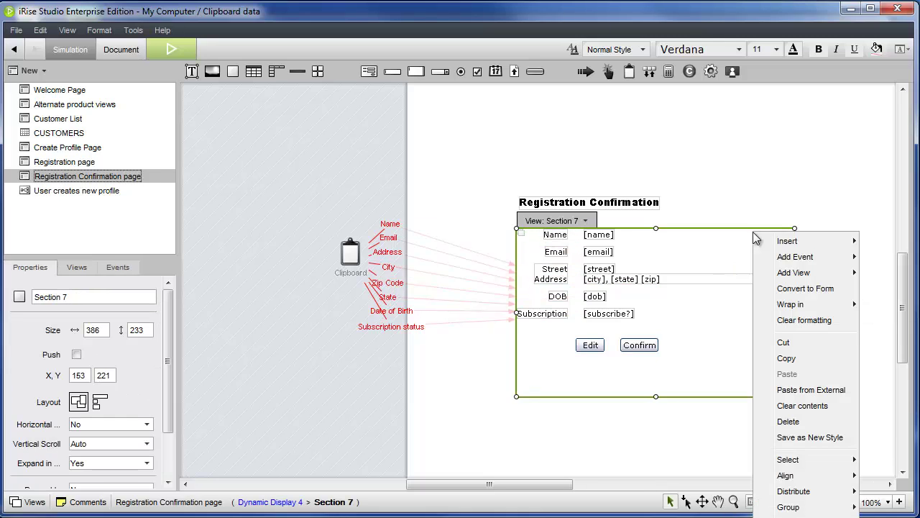
pyautogui.click(789, 290)
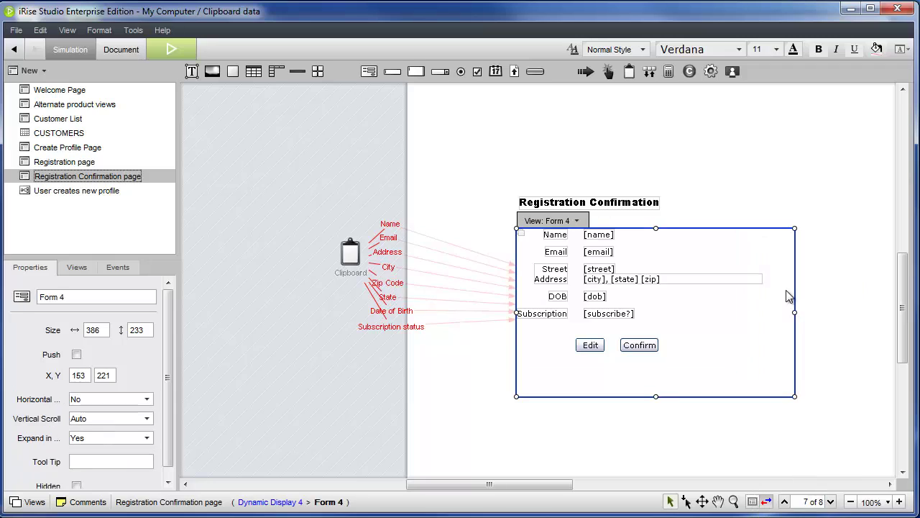
# Name the dynamic display 'Confirmation DD' and its views 'Read only' and 'Editable'
pyautogui.click(76, 266)
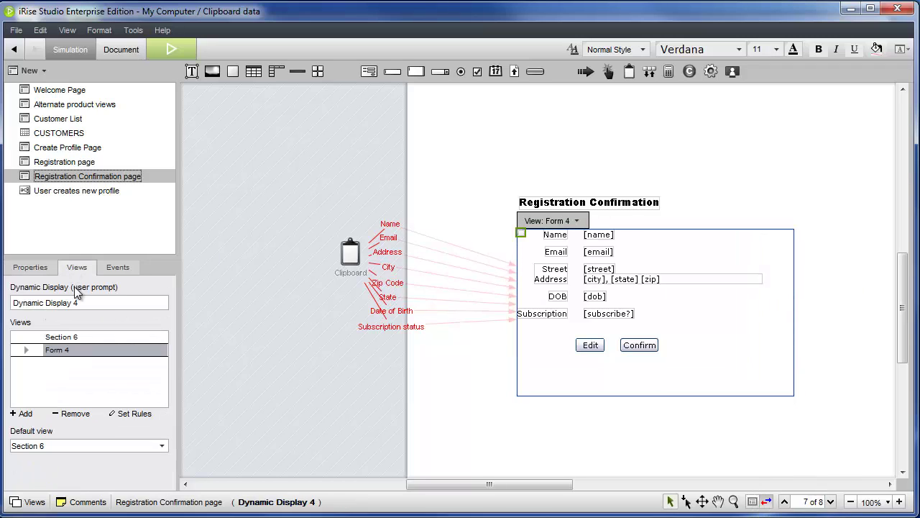
pyautogui.write('Confirmation DD')
pyautogui.press('Return')
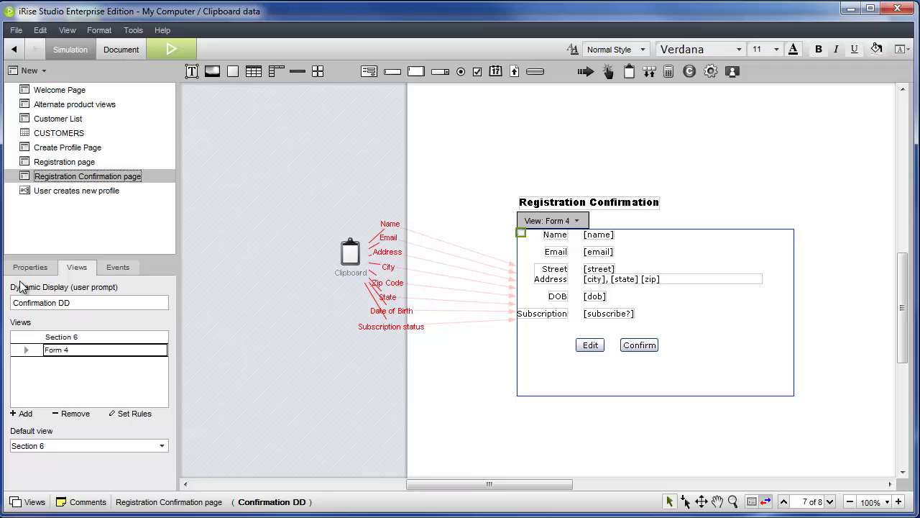
pyautogui.doubleClick(81, 336)
pyautogui.write('Read onl')
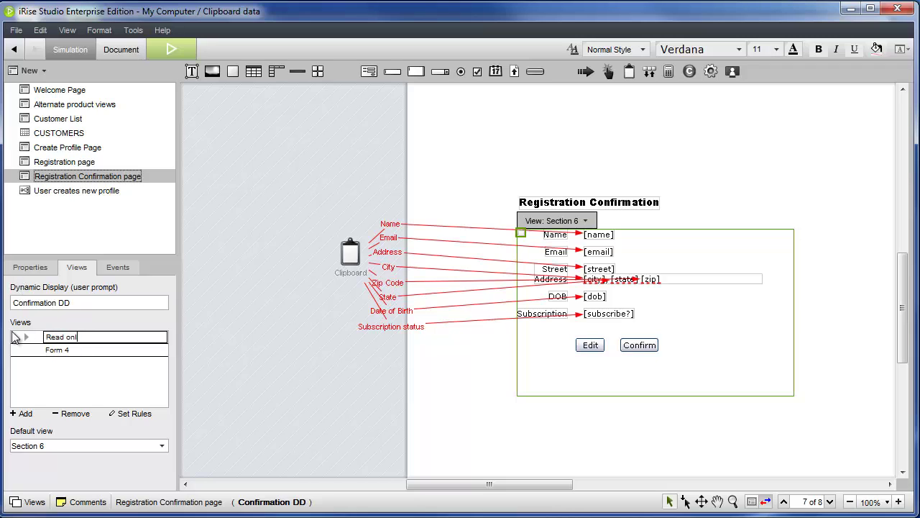
pyautogui.write('y')
pyautogui.press('Return')
pyautogui.doubleClick(61, 350)
pyautogui.write('Editable')
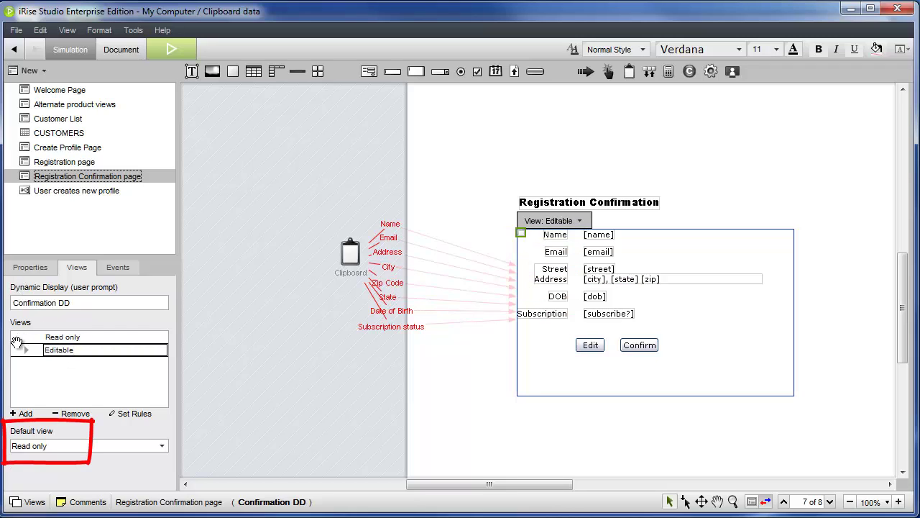
pyautogui.press('Return')
# Move the Edit and Confirm buttons down to the bottom of the Editable form
pyautogui.click(597, 343)
pyautogui.keyDown('shift'); pyautogui.click(634, 345); pyautogui.keyUp('shift')
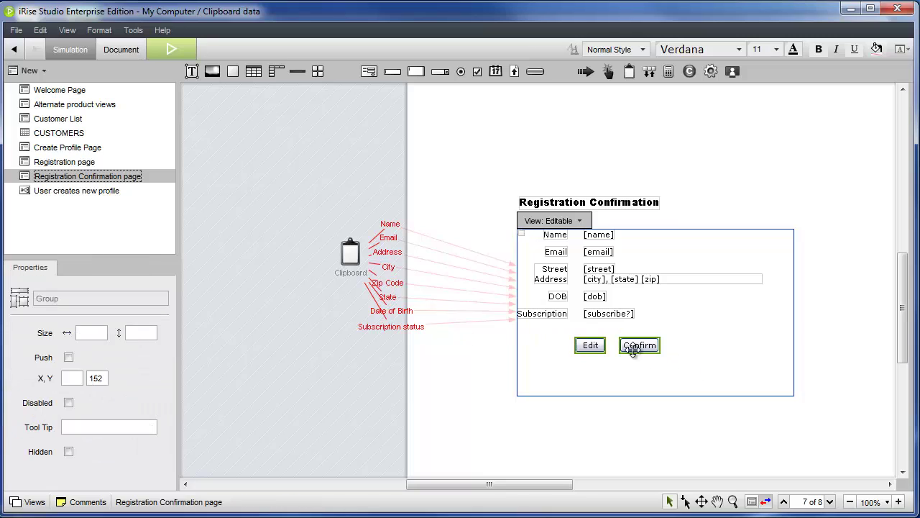
pyautogui.moveTo(634, 345); pyautogui.dragTo(635, 401)
pyautogui.click(638, 360)
pyautogui.click(626, 390)
pyautogui.click(631, 355)
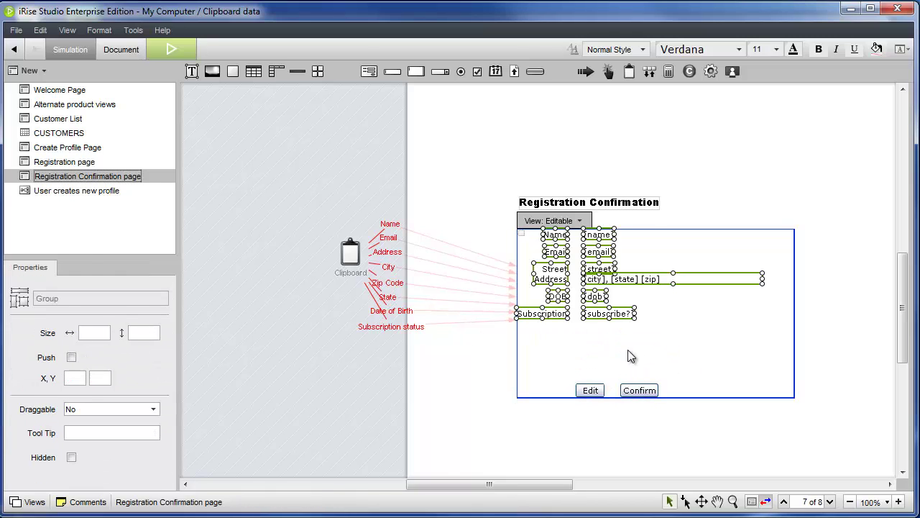
pyautogui.click(222, 224)
# Copy the Registration Form's inner fields and paste them into the Editable view
pyautogui.click(72, 162)
pyautogui.click(416, 338)
pyautogui.click(416, 338)
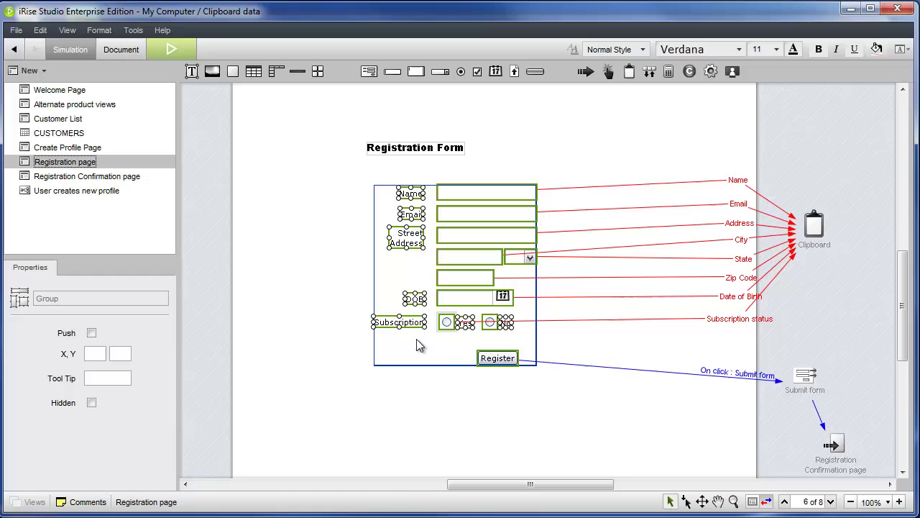
pyautogui.click(111, 176)
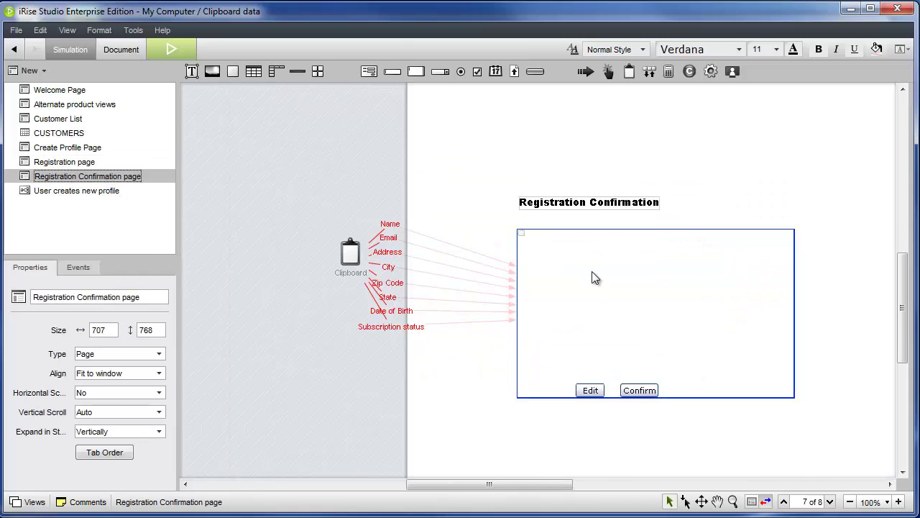
pyautogui.click(593, 276)
pyautogui.hotkey('ctrl', 'v')
# Relabel Edit as 'Cancel' with width 60 and Confirm as 'Save'
pyautogui.click(589, 389)
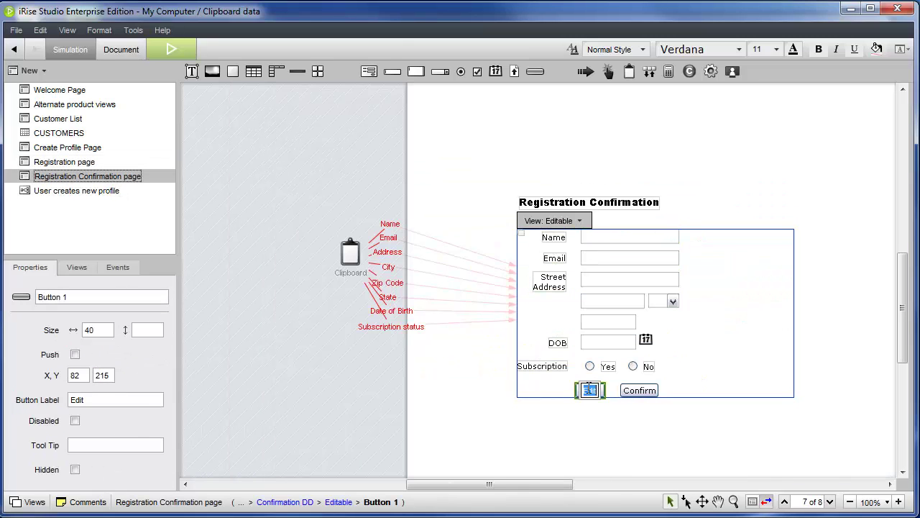
pyautogui.write('Cancel')
pyautogui.press('Return')
pyautogui.write('6')
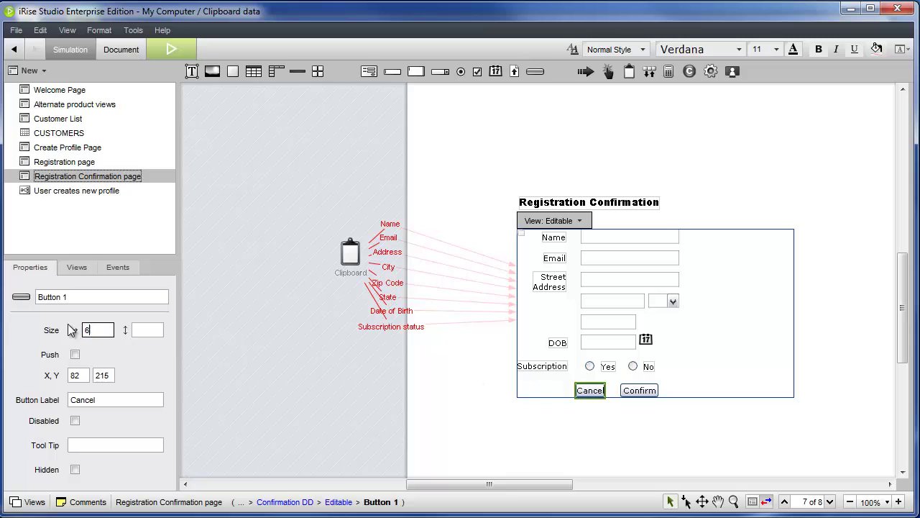
pyautogui.write('0')
pyautogui.press('Return')
pyautogui.doubleClick(639, 390)
pyautogui.write('Save')
pyautogui.press('Return')
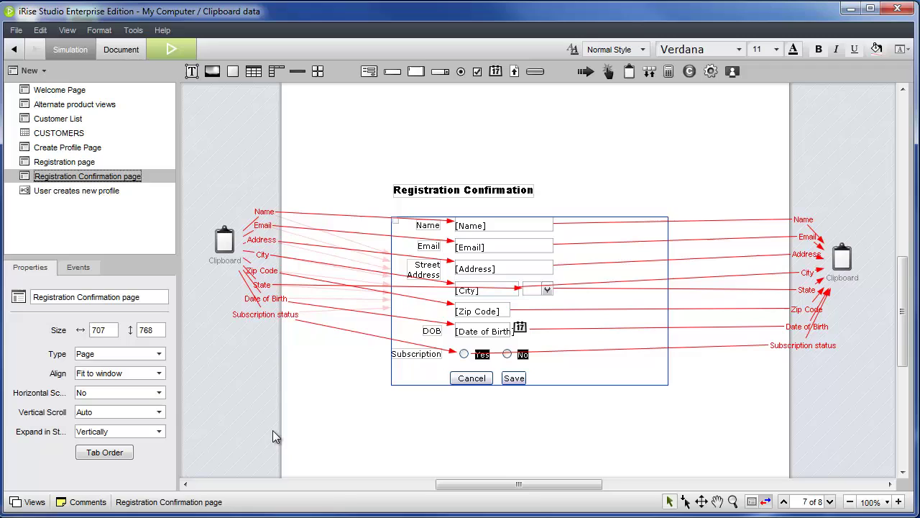
# Give the Save button an action event that submits the form
pyautogui.click(513, 376)
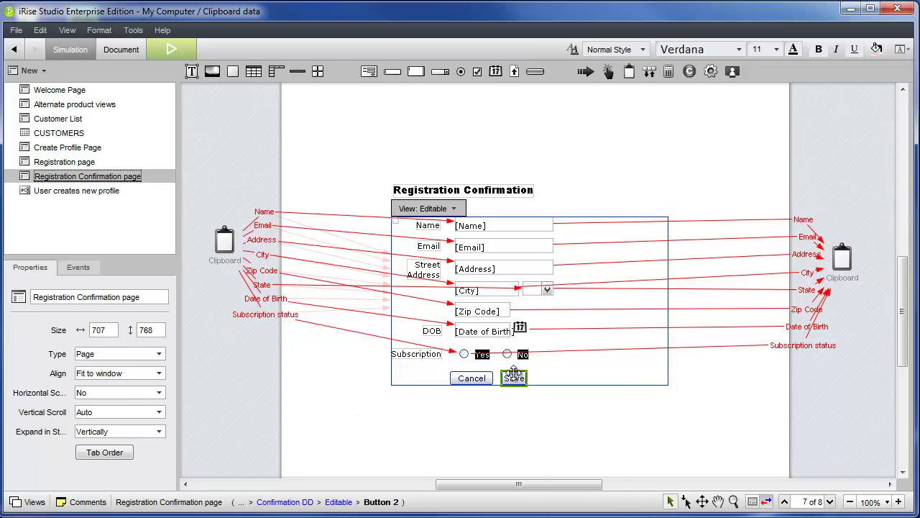
pyautogui.rightClick(514, 375)
pyautogui.moveTo(575, 337)
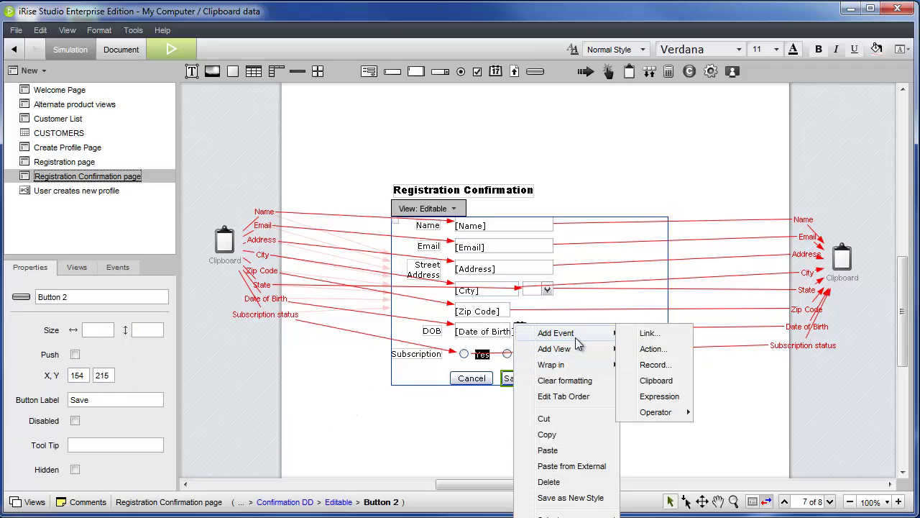
pyautogui.click(652, 348)
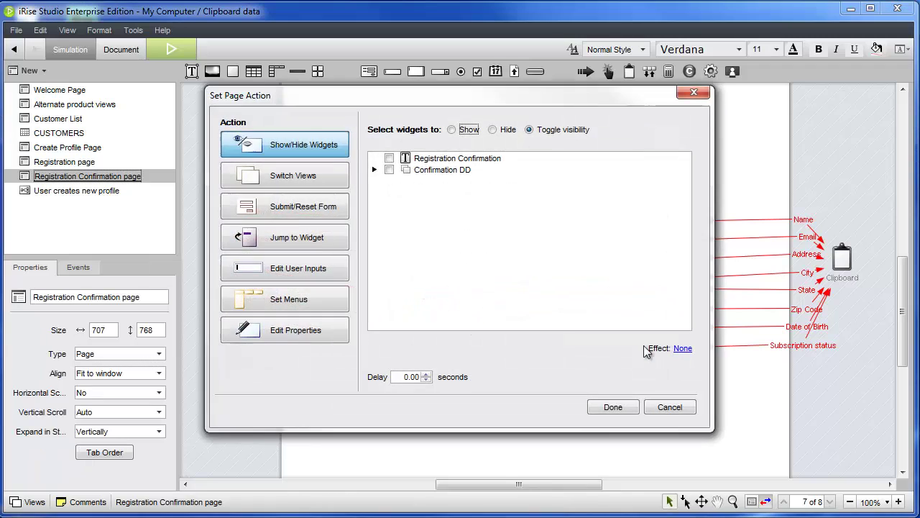
pyautogui.click(292, 209)
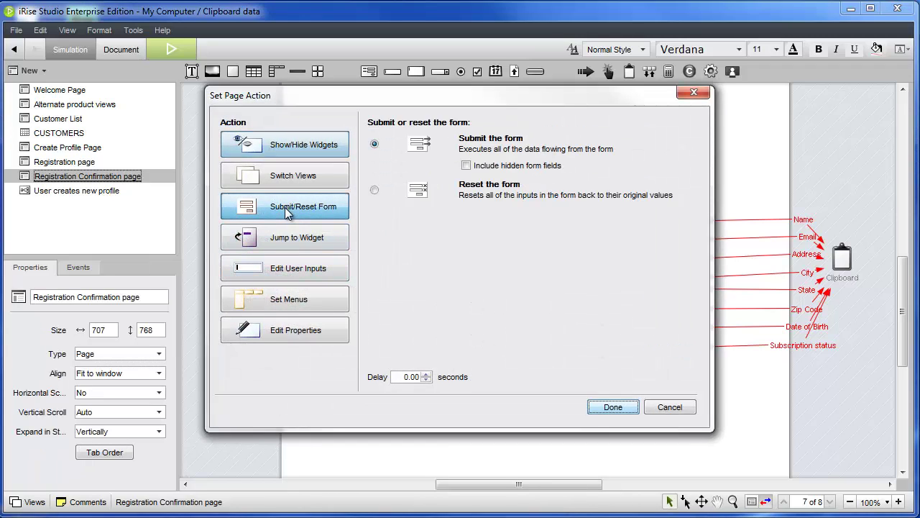
pyautogui.click(604, 410)
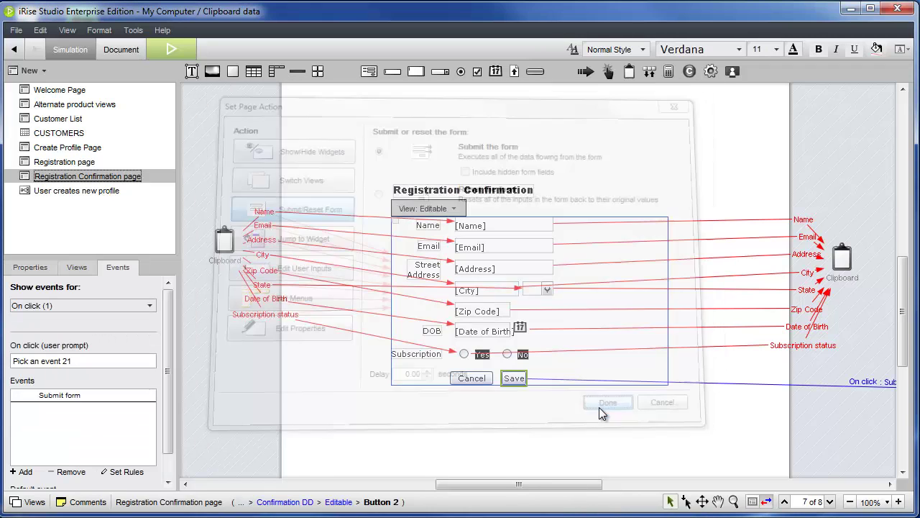
# Show the Read only view and give Edit a Switch Views action targeting Confirmation DD's Editable view
pyautogui.click(438, 210)
pyautogui.click(433, 226)
pyautogui.rightClick(464, 332)
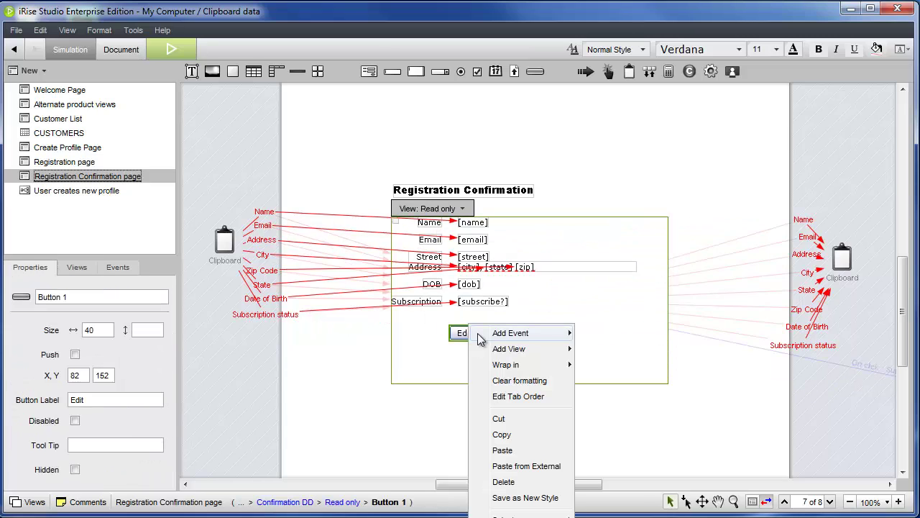
pyautogui.moveTo(532, 333)
pyautogui.click(584, 349)
pyautogui.click(285, 175)
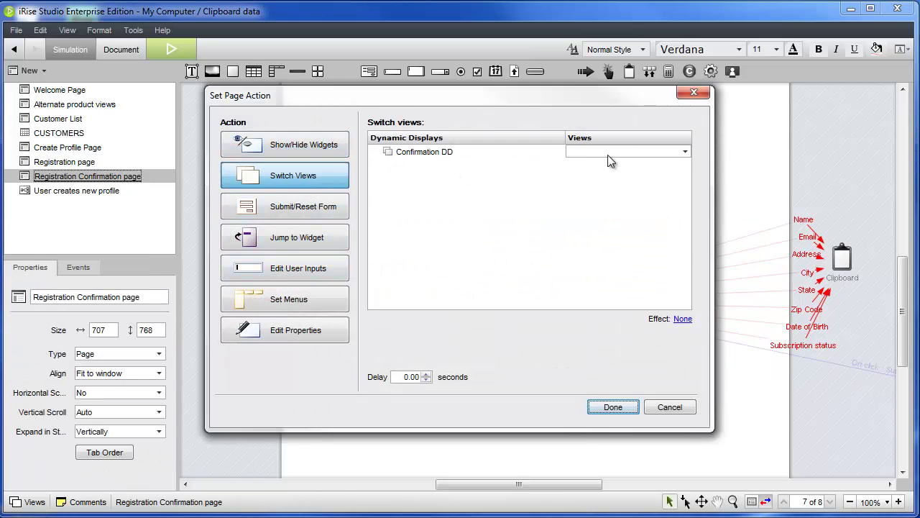
pyautogui.click(625, 152)
pyautogui.click(605, 189)
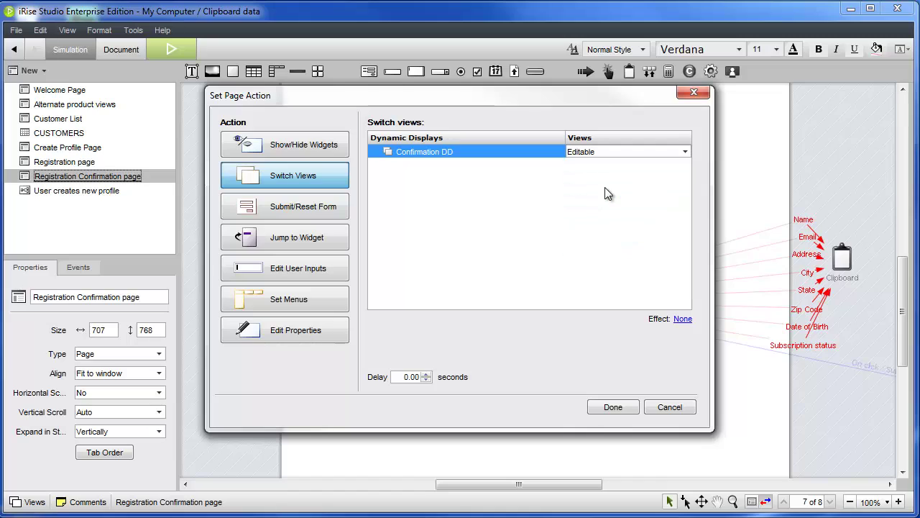
pyautogui.click(613, 407)
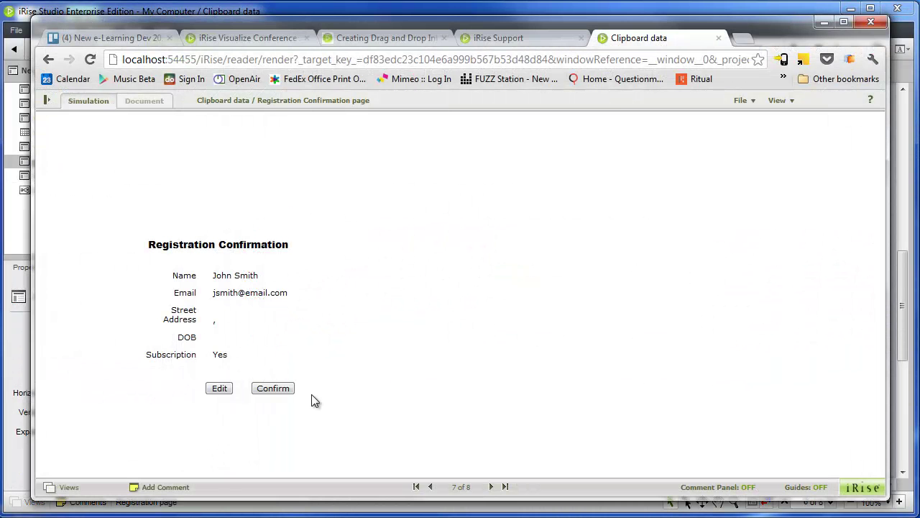
pyautogui.click(219, 389)
pyautogui.click(257, 384)
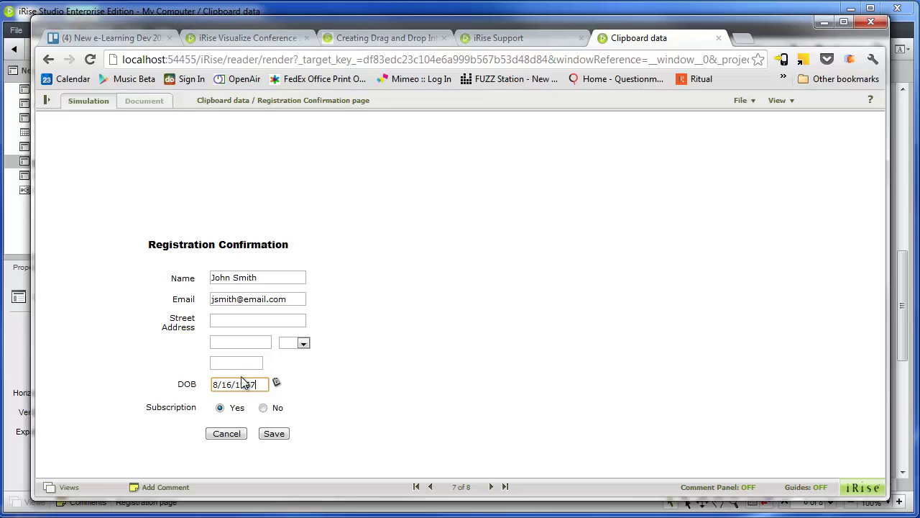
pyautogui.click(263, 408)
pyautogui.click(274, 433)
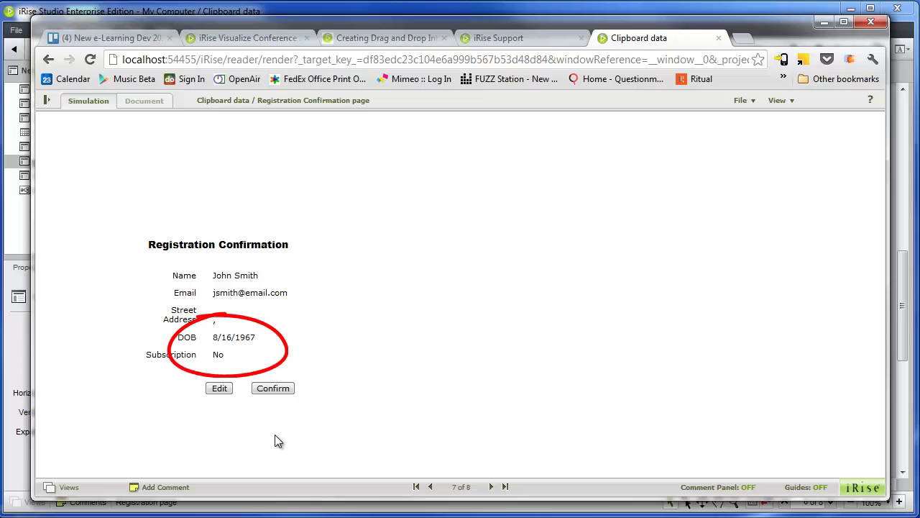